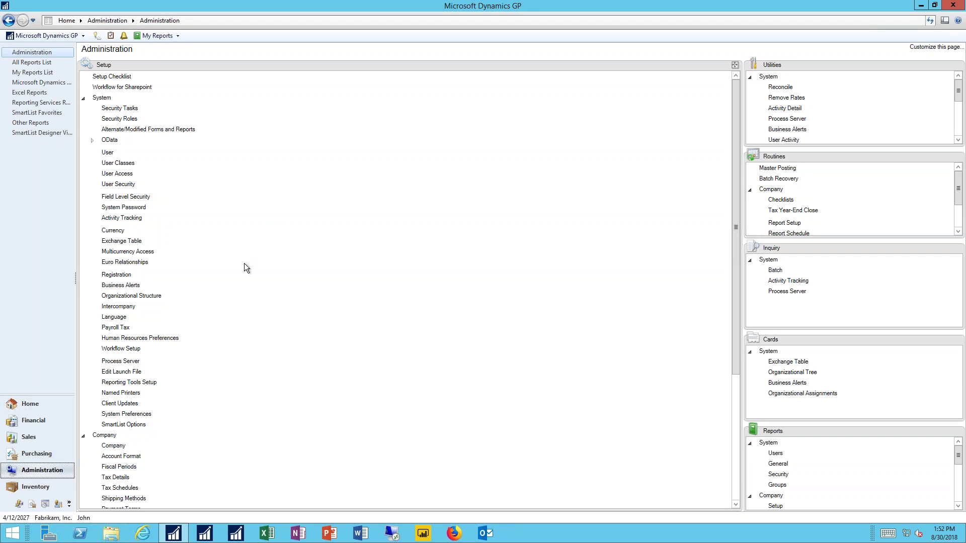
# Step: Review the system-level Workflow Setup e-mail and web services settings, and accept them as they are
pyautogui.click(121, 349)
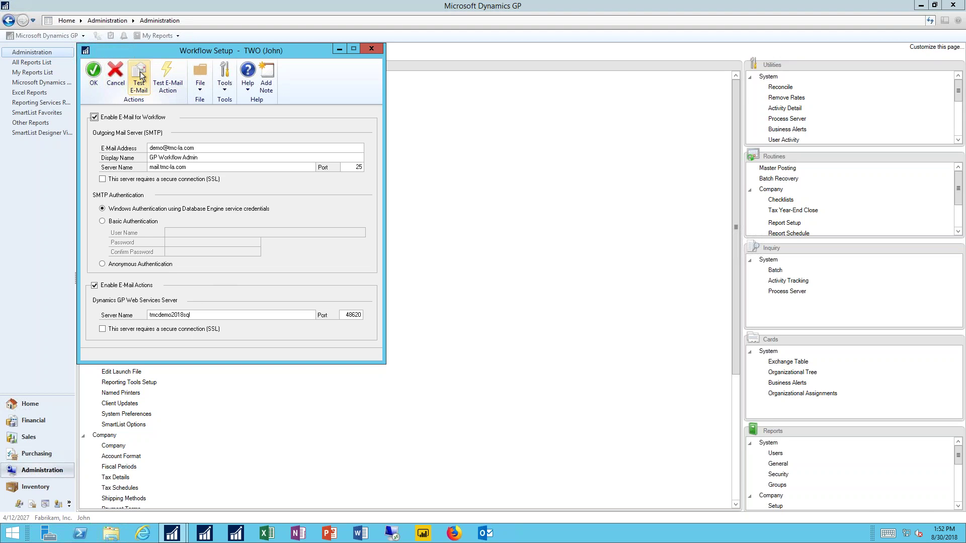
pyautogui.click(94, 75)
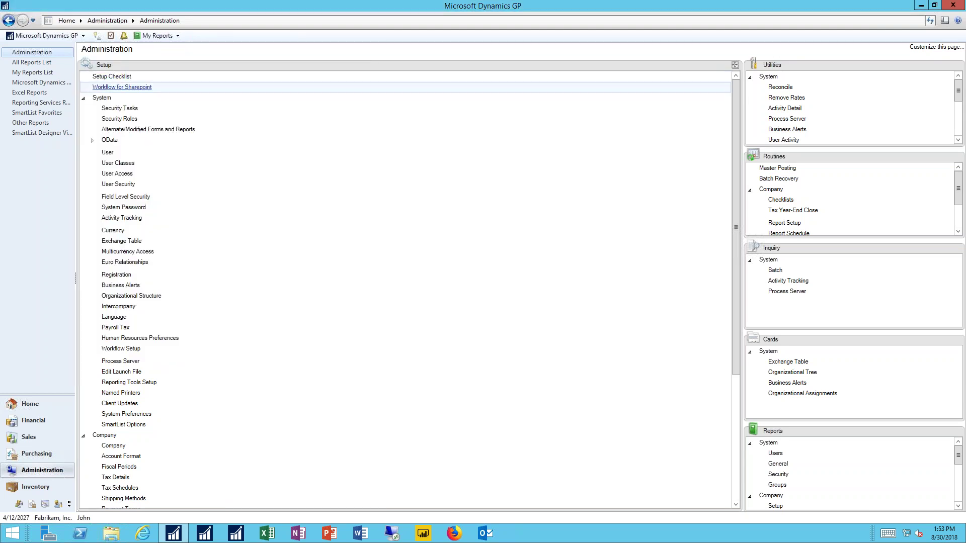
# Step: Open Workflow Maintenance from the company-level workflow setup
pyautogui.click(83, 98)
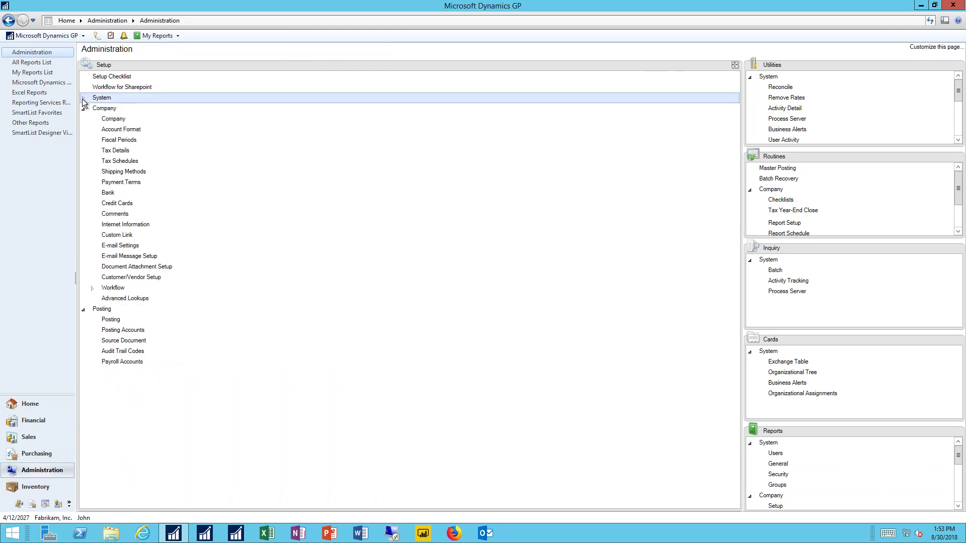
pyautogui.click(92, 289)
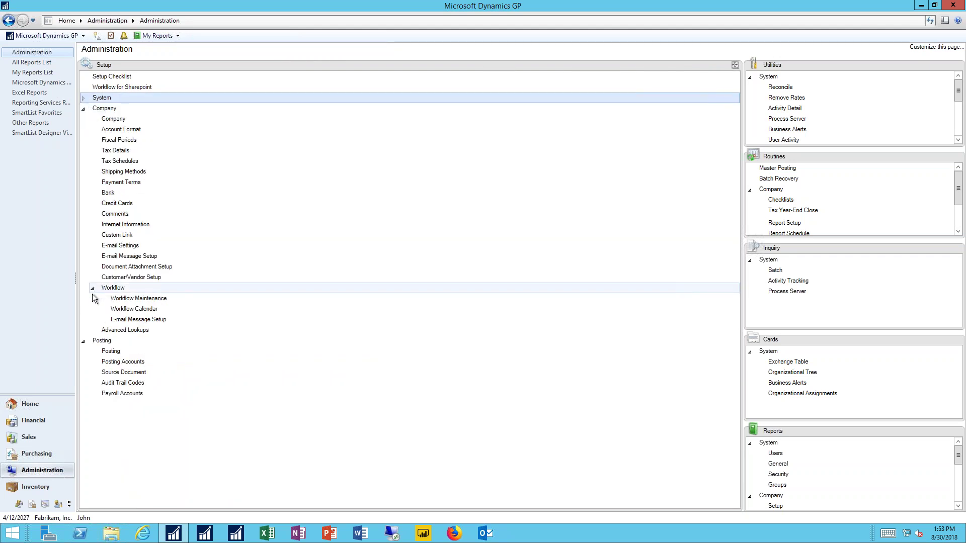
pyautogui.click(148, 300)
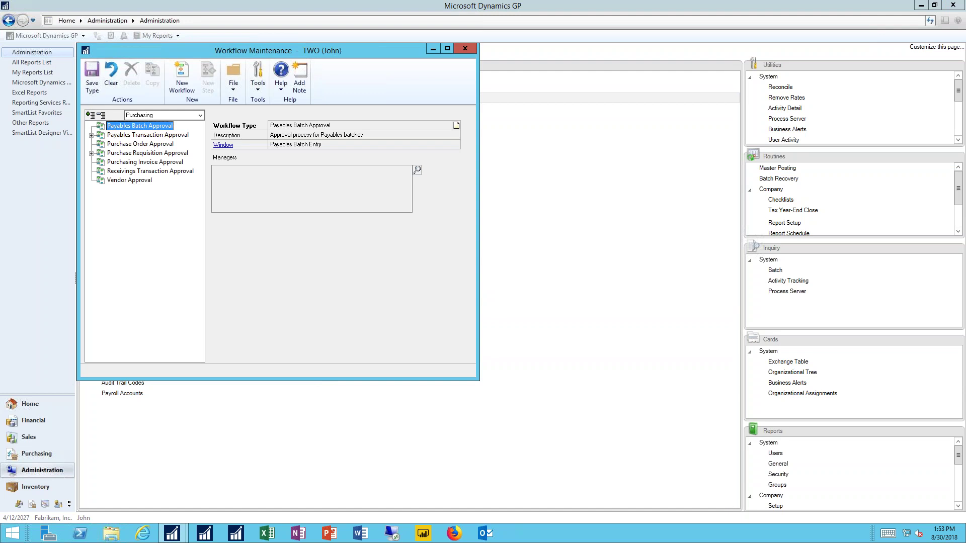
# Step: View the workflow types available for the Administration series and return to the Purchasing series
pyautogui.click(200, 115)
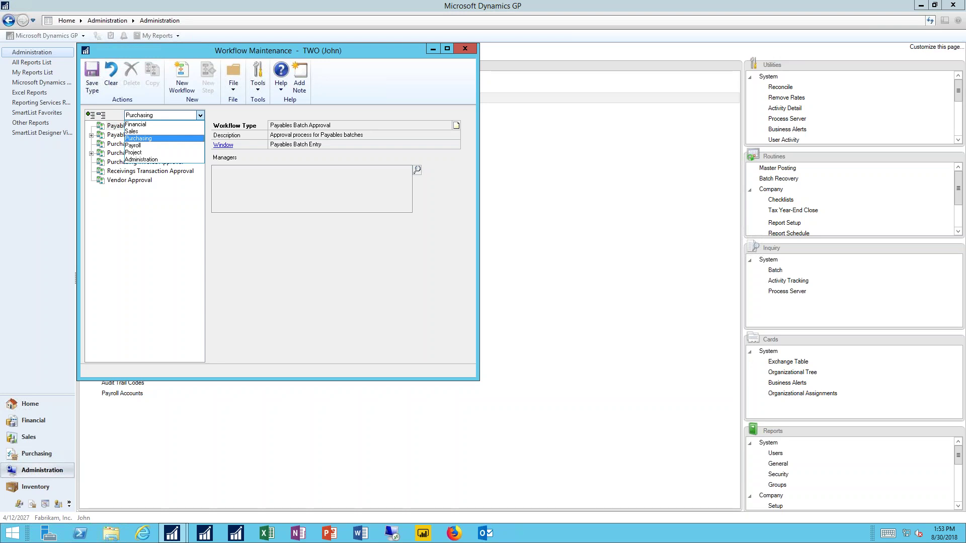
pyautogui.click(170, 159)
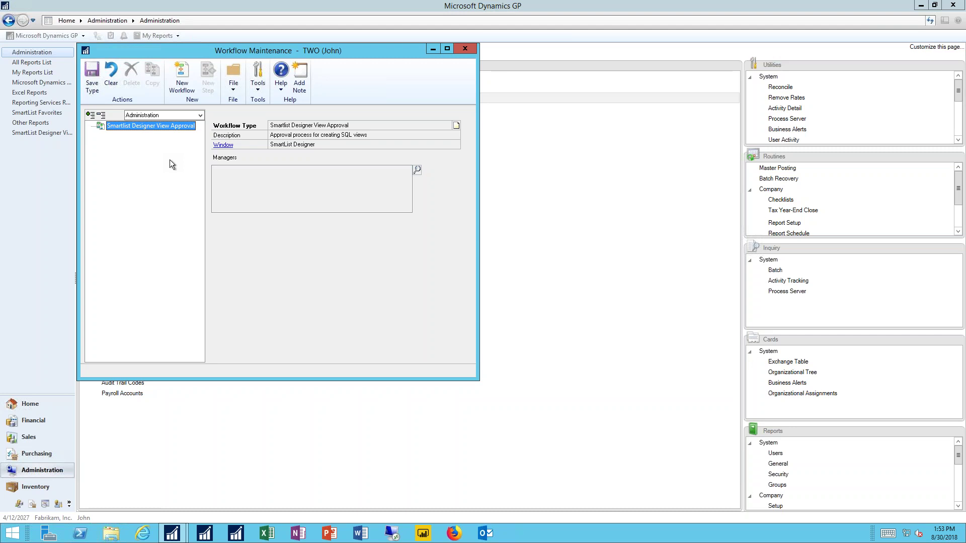
pyautogui.click(200, 116)
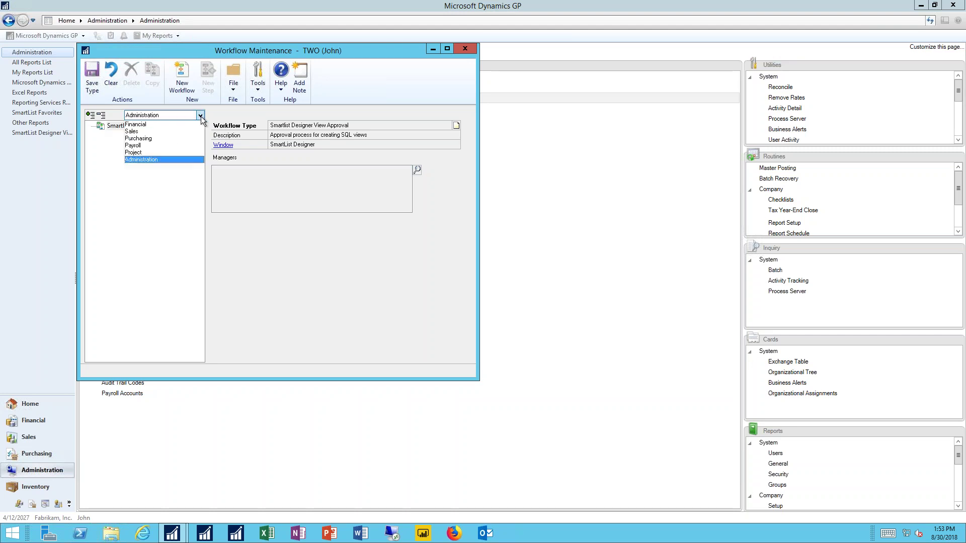
pyautogui.click(149, 137)
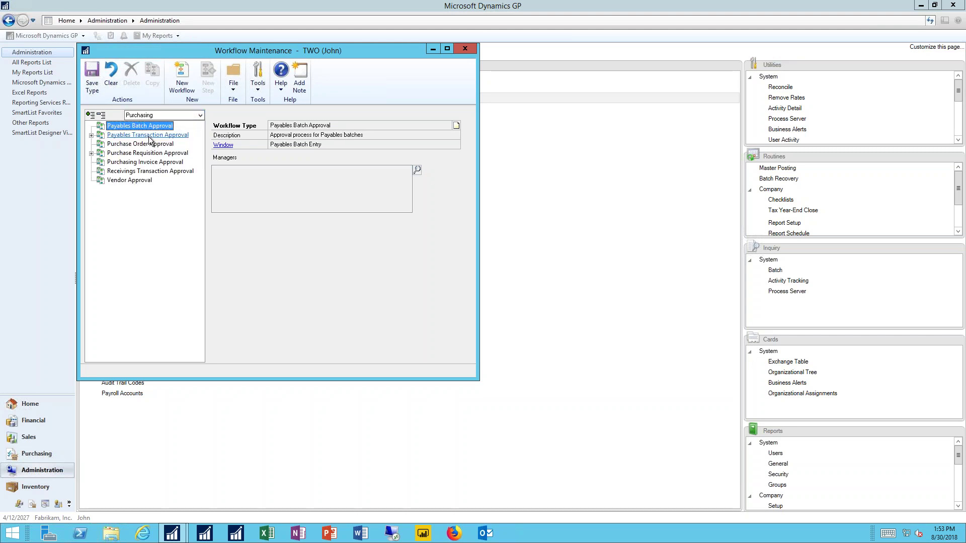
# Step: Expand the Payables Transaction and Purchase Requisition approval workflows down to their steps, and display the AP Approval Basic workflow settings
pyautogui.click(92, 136)
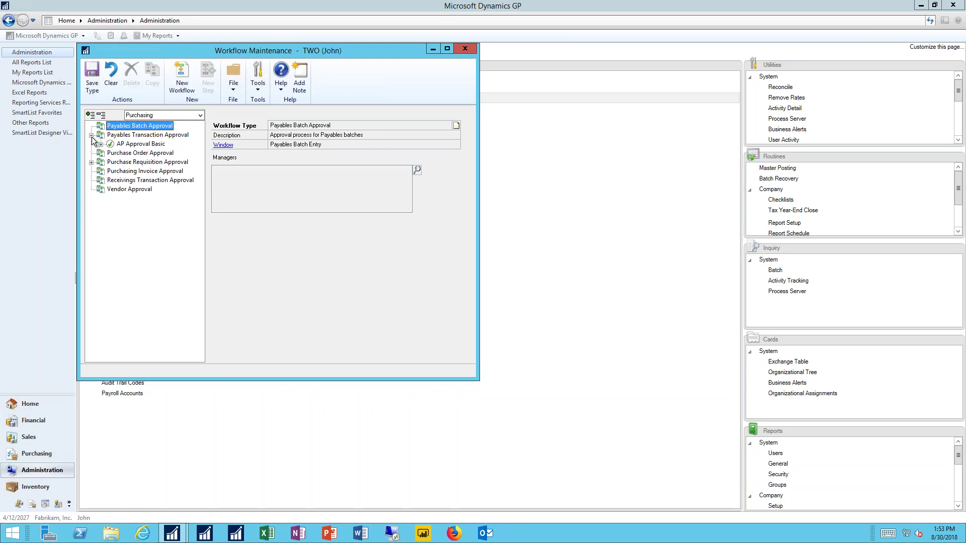
pyautogui.click(100, 144)
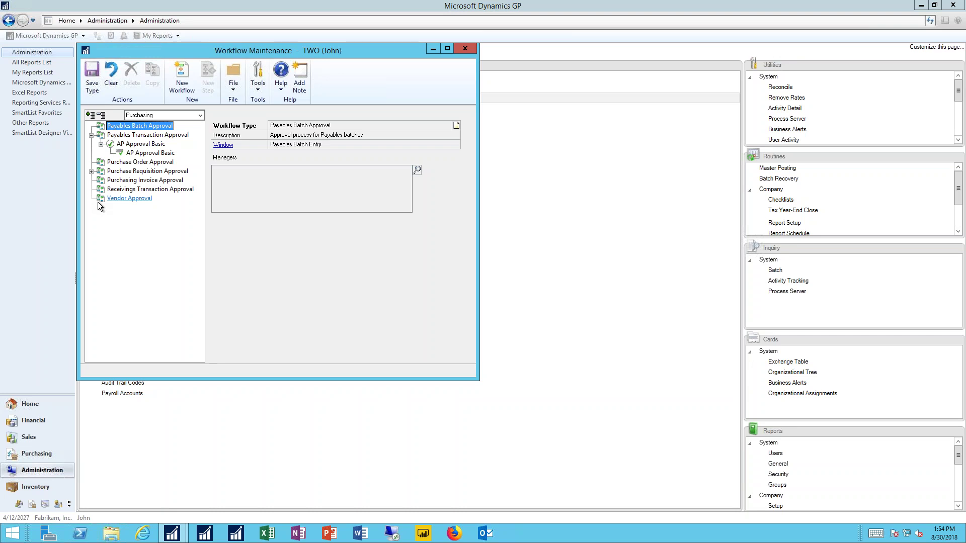
pyautogui.click(145, 144)
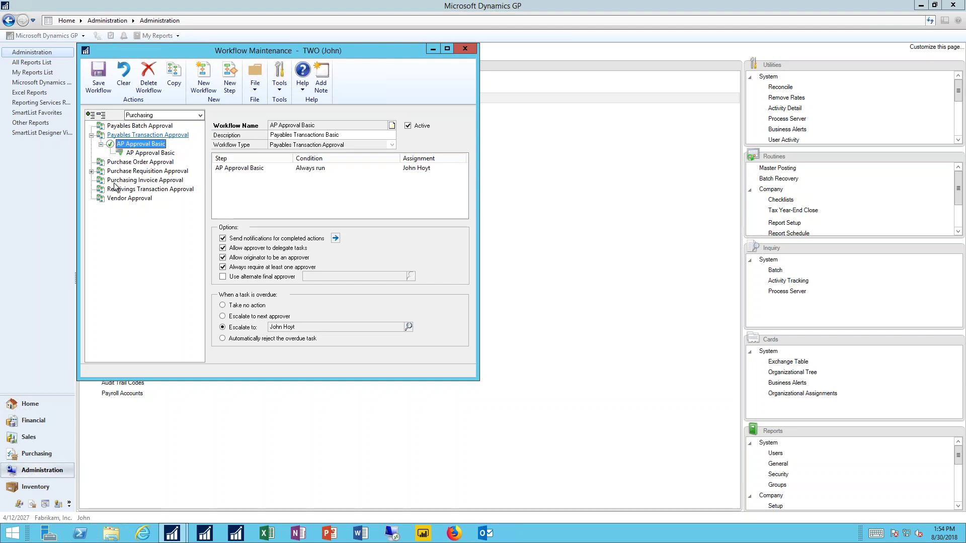
pyautogui.click(91, 172)
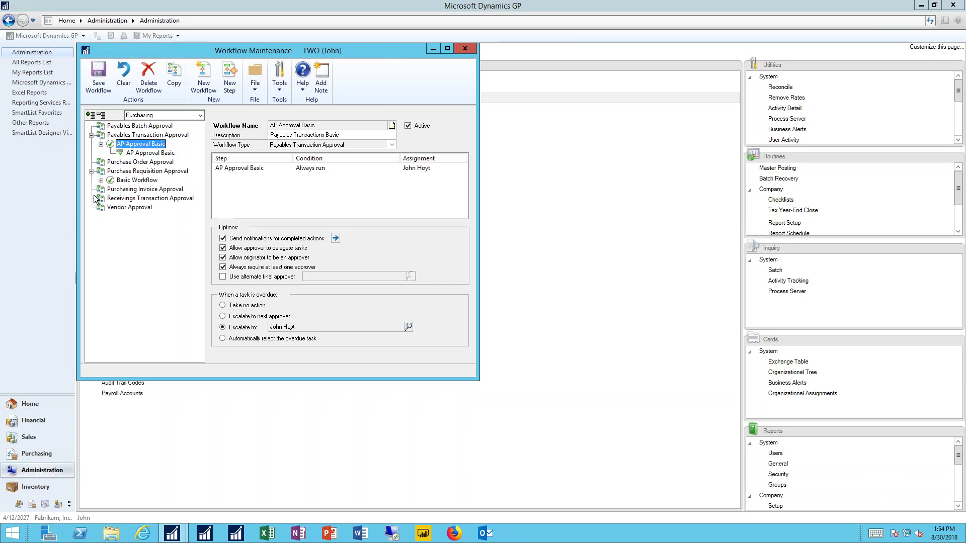
pyautogui.click(101, 180)
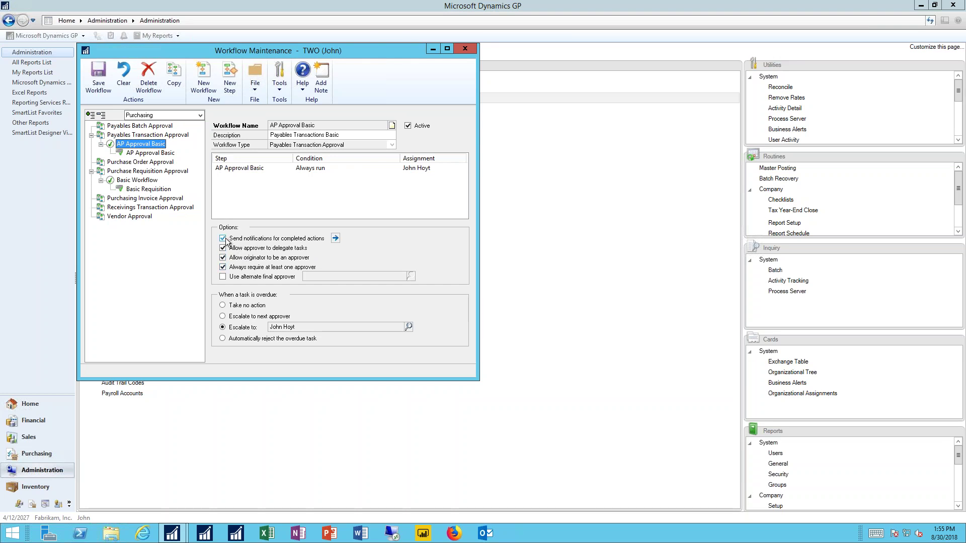
# Step: Open the message setup from the completed-action notification settings, trying the Exchange logon with the account password before cancelling it
pyautogui.click(335, 238)
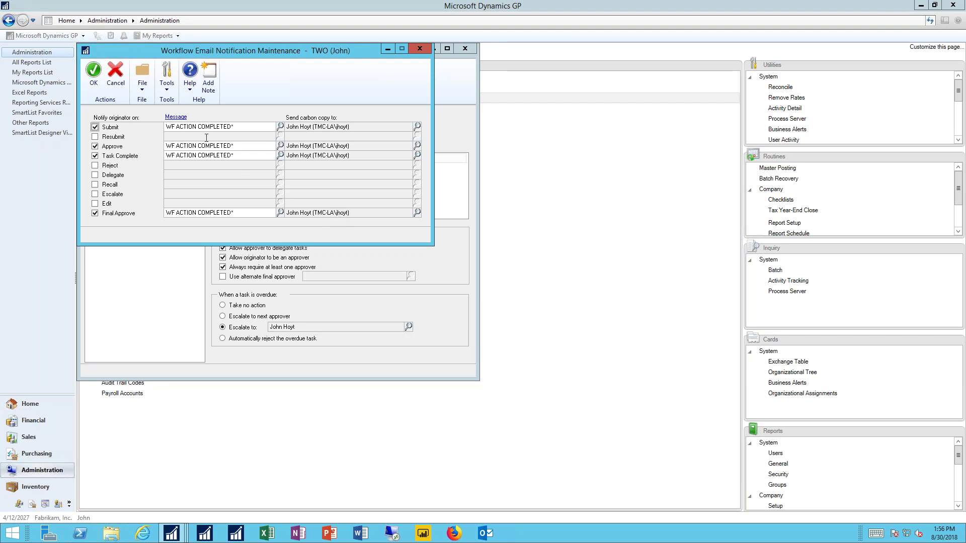
pyautogui.click(176, 118)
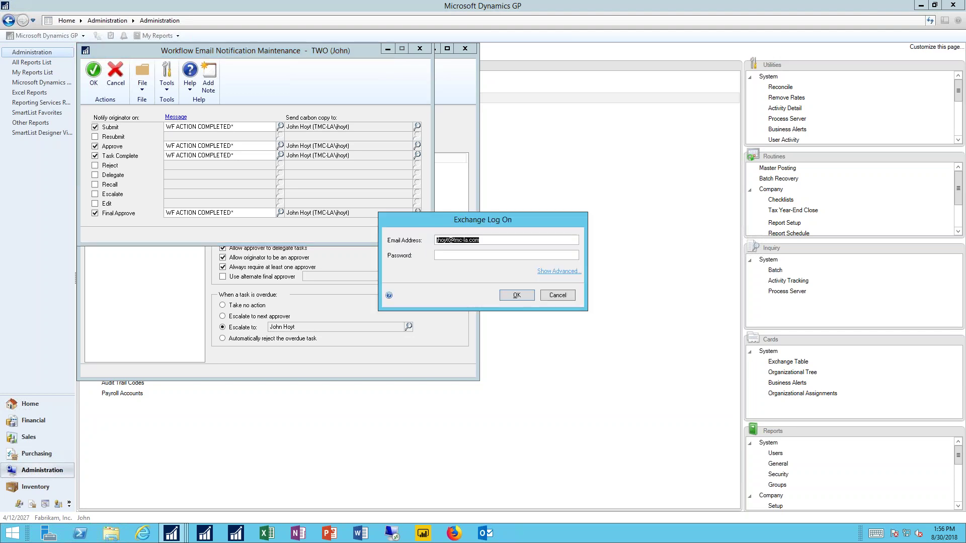
pyautogui.click(455, 255)
pyautogui.write('••••••••')
pyautogui.press('Return')
pyautogui.click(489, 255)
pyautogui.write('•••••')
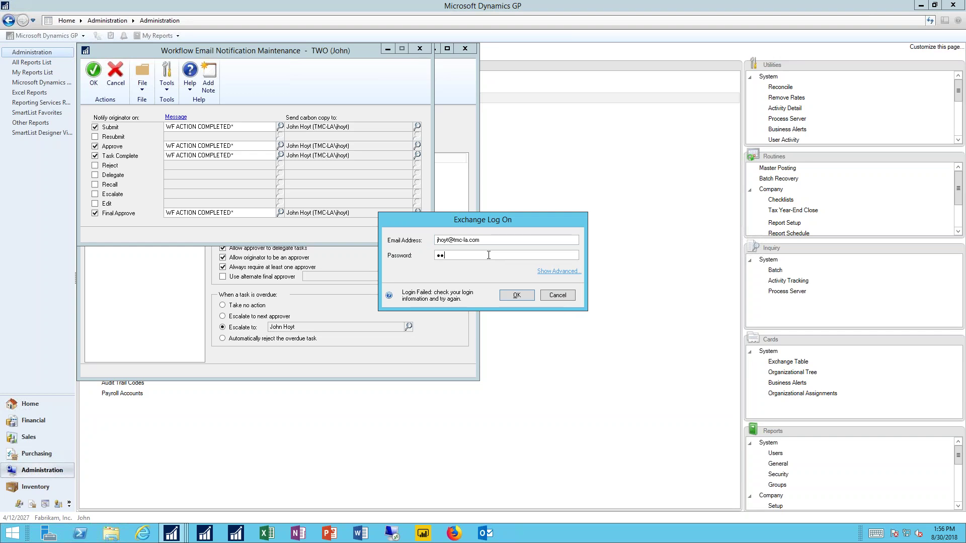
pyautogui.write('•••')
pyautogui.press('Return')
pyautogui.click(554, 296)
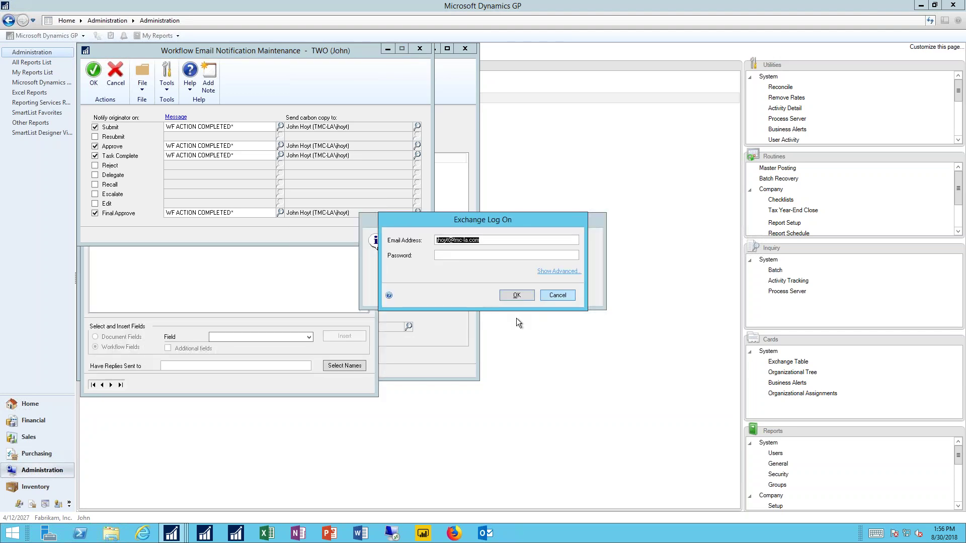
pyautogui.click(557, 296)
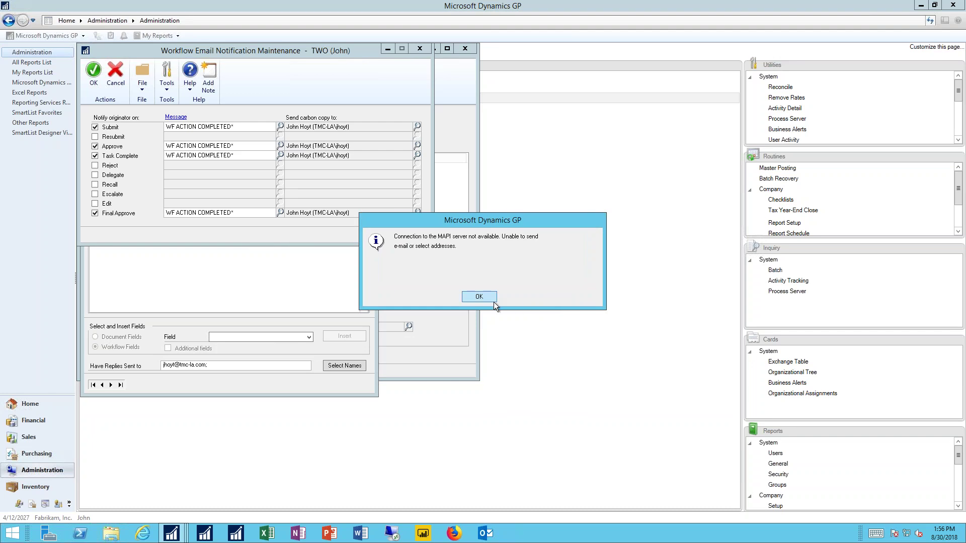
pyautogui.click(481, 296)
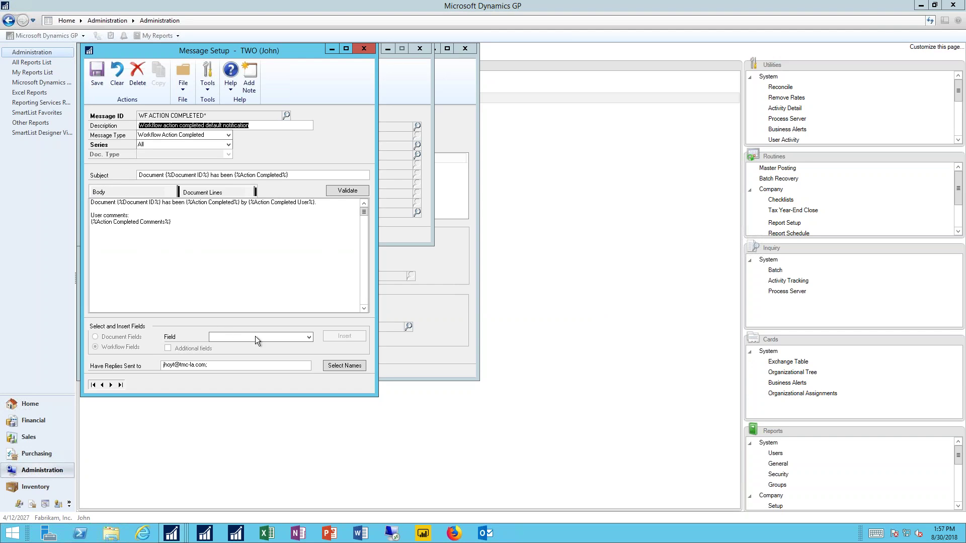
# Step: Examine the fields that can be inserted in the WF ACTION COMPLETED* message, and return to the AP Approval Basic workflow
pyautogui.click(309, 336)
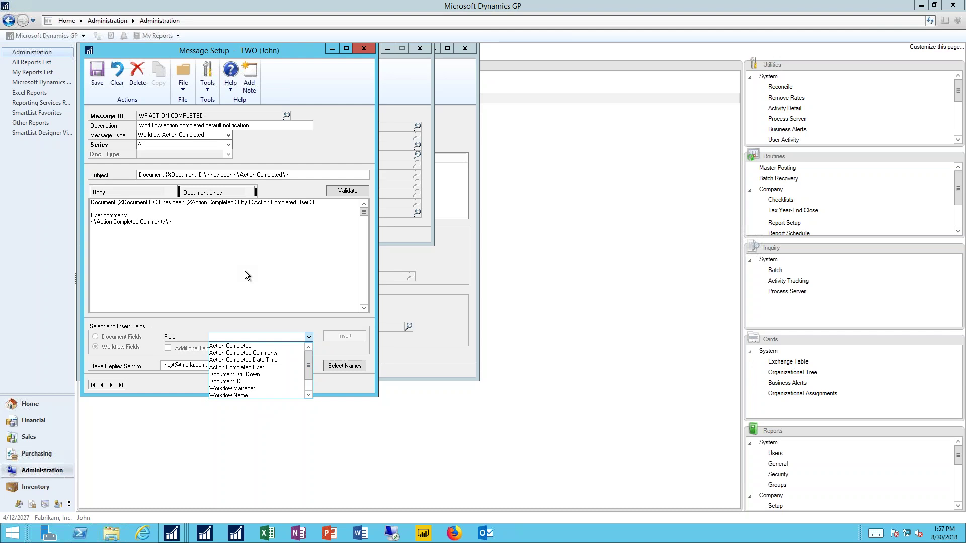
pyautogui.click(367, 47)
pyautogui.click(364, 48)
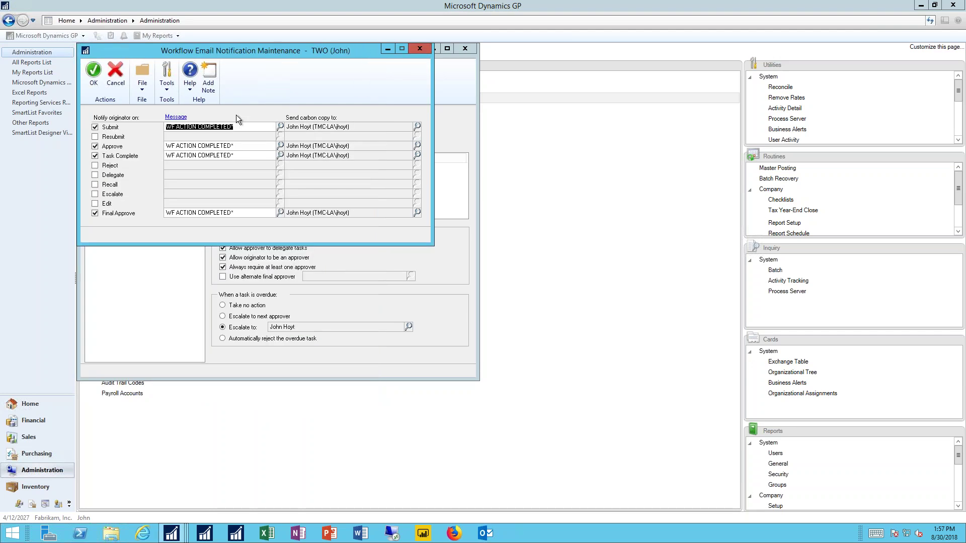
pyautogui.click(93, 75)
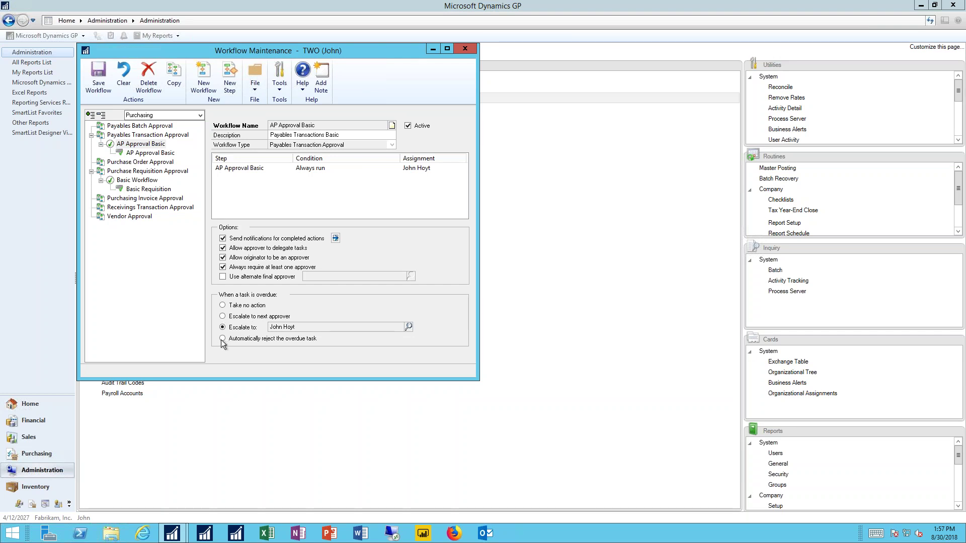
# Step: Make the AP Approval Basic step's action required only when a condition is met, and open its condition editor
pyautogui.click(150, 153)
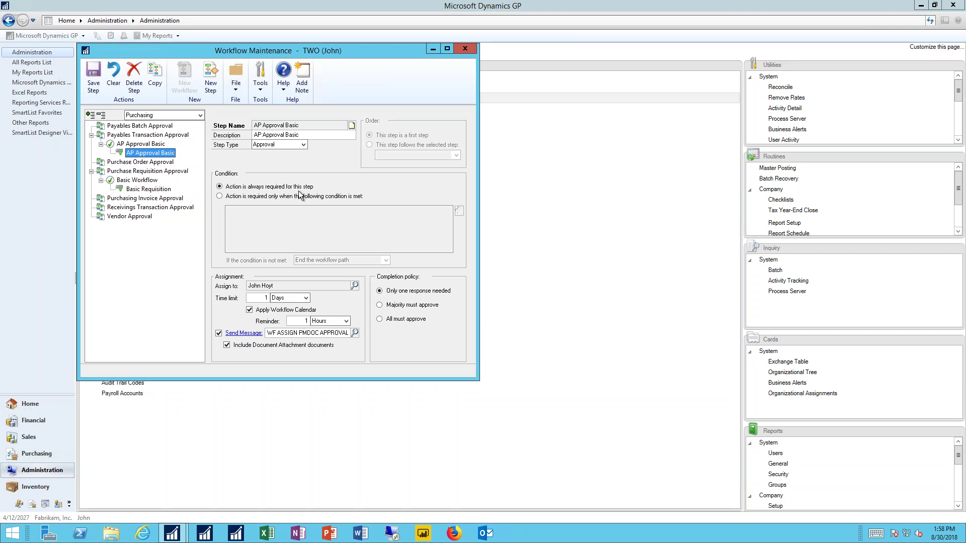
pyautogui.click(219, 196)
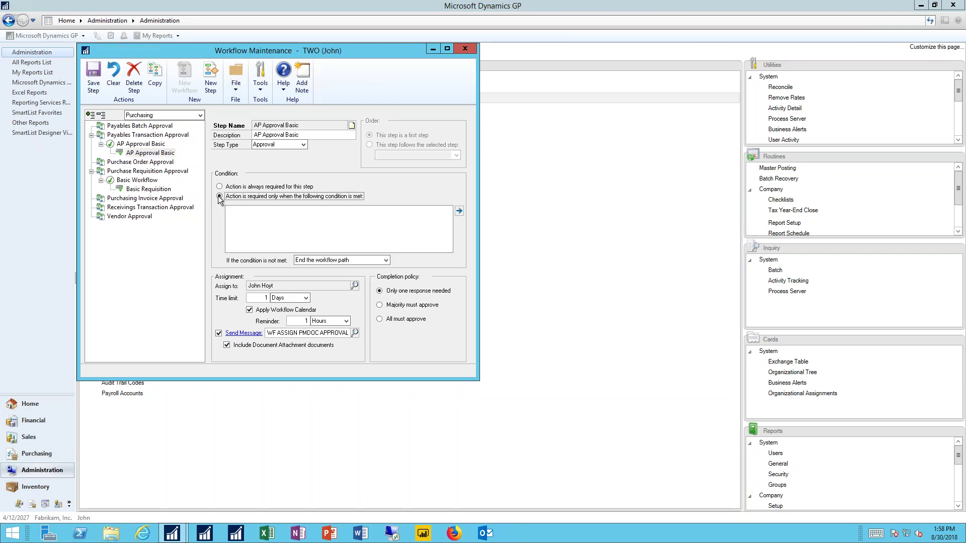
pyautogui.click(459, 212)
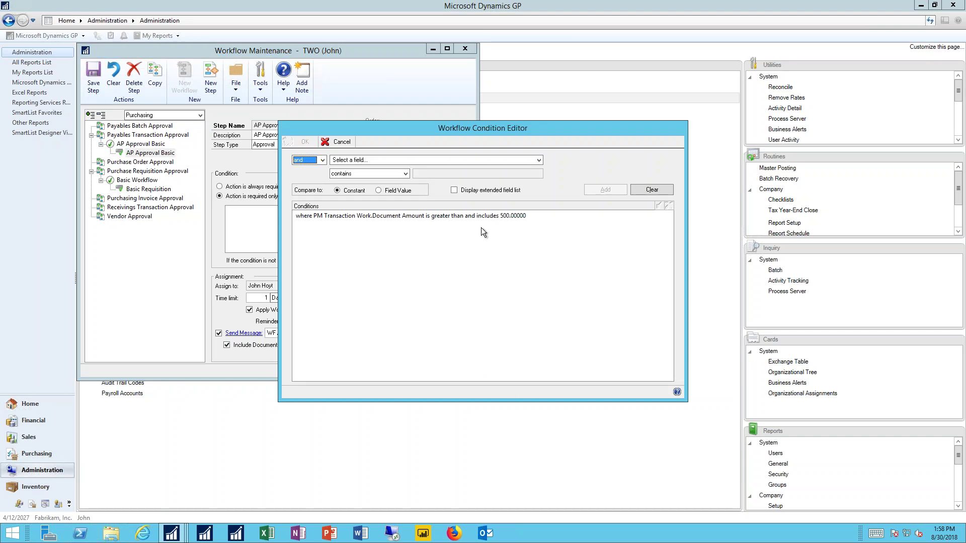
# Step: Add an "and" condition for PM Transaction Work.Document Amount is greater than and includes 500.00000, and cancel the condition edit
pyautogui.click(539, 160)
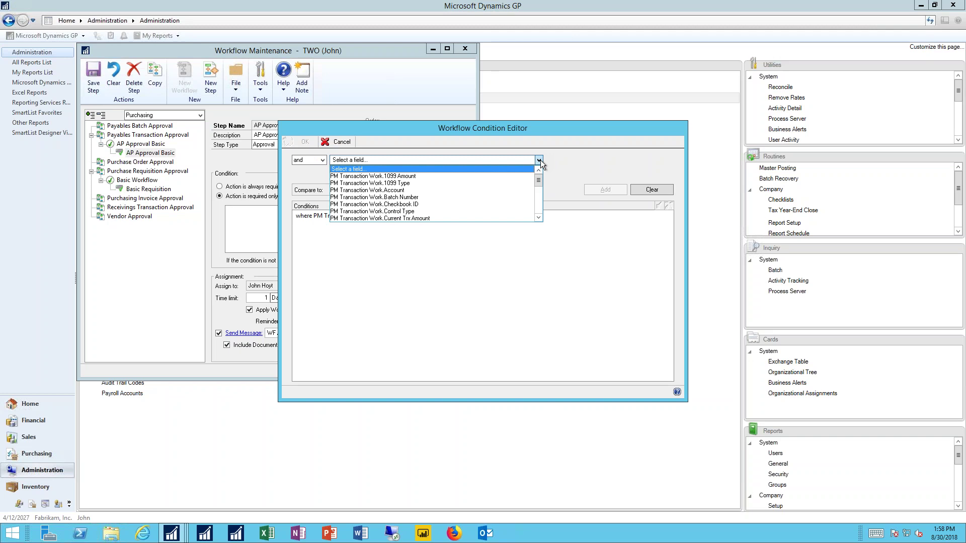
pyautogui.click(538, 210)
pyautogui.click(430, 190)
pyautogui.click(405, 174)
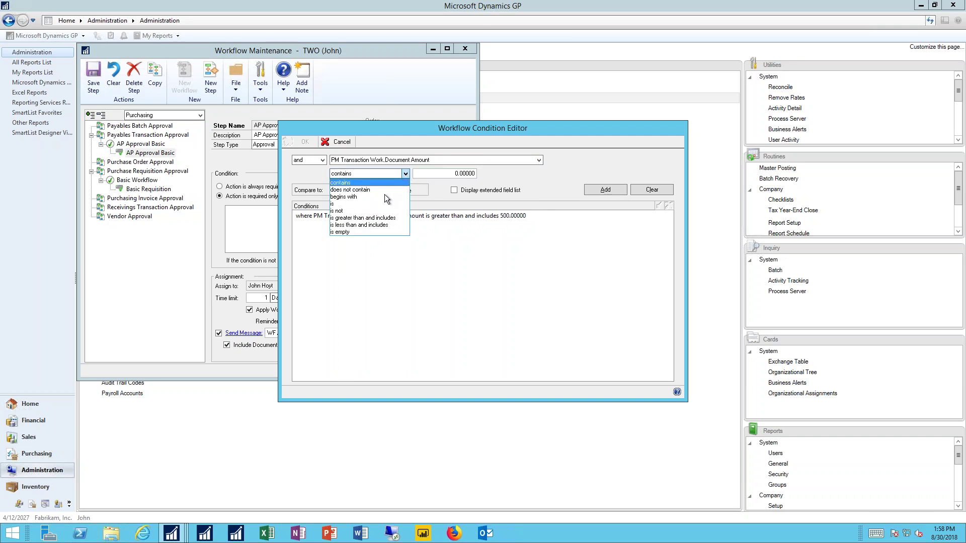
pyautogui.click(376, 218)
pyautogui.click(448, 173)
pyautogui.write('500.00000')
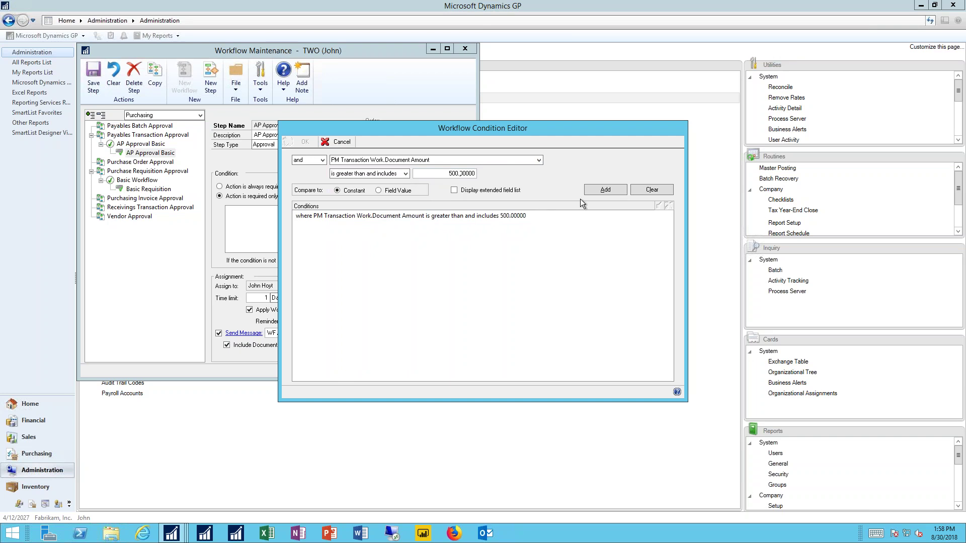
pyautogui.click(605, 190)
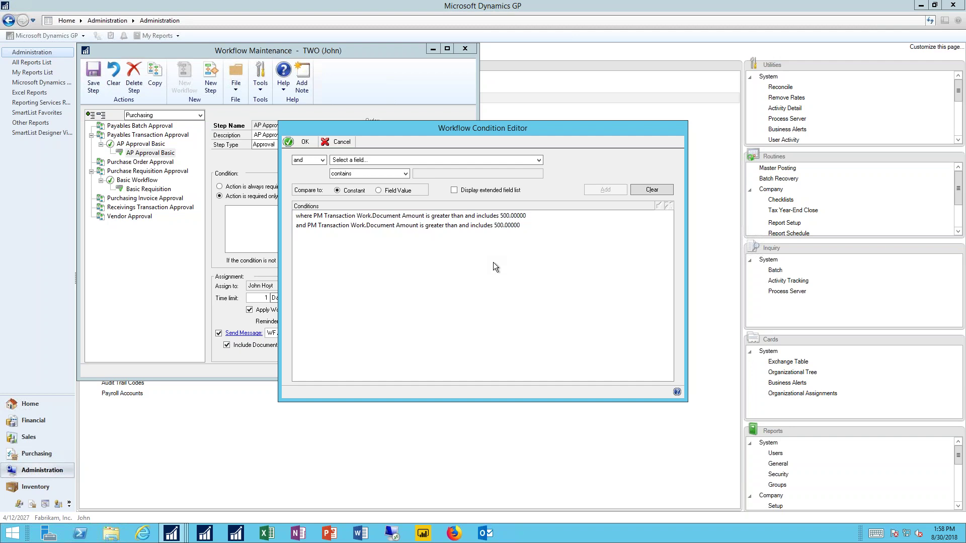
pyautogui.click(338, 142)
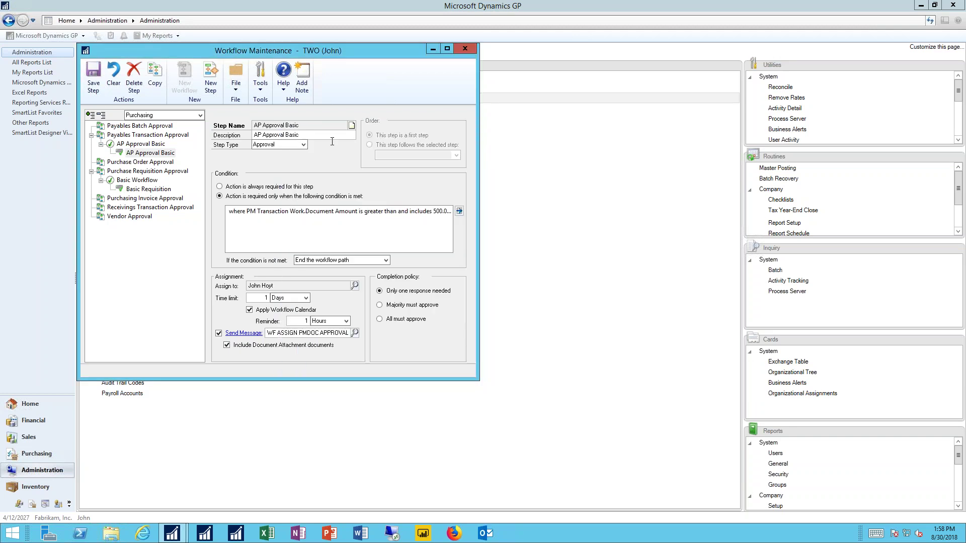
# Step: Set the step's action back to always required, and switch to the Payables Transaction Approval type without saving the step changes
pyautogui.click(219, 186)
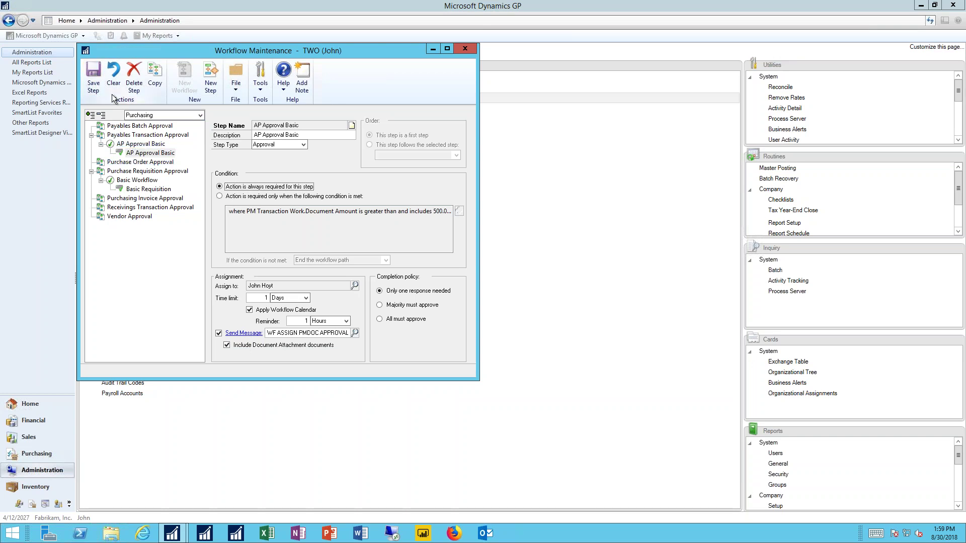
pyautogui.click(141, 144)
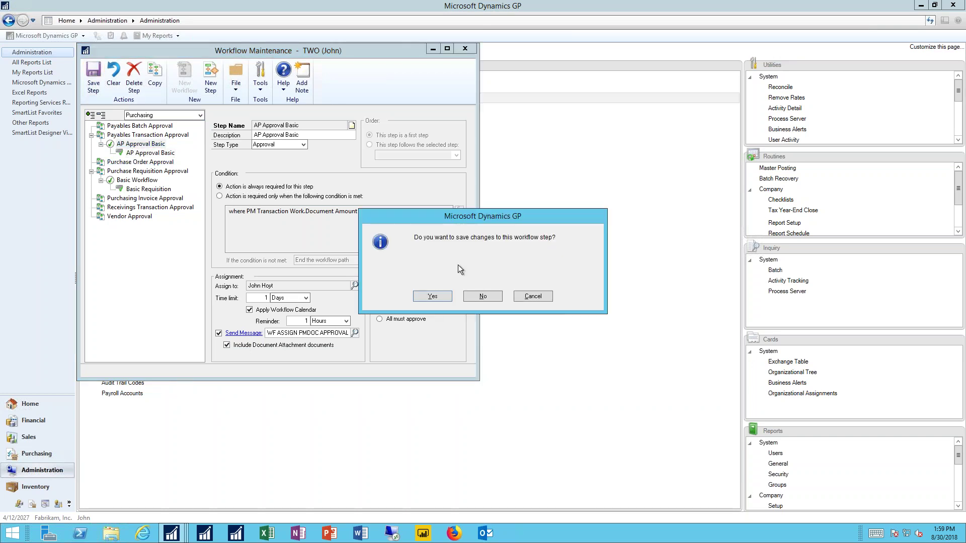
pyautogui.click(483, 297)
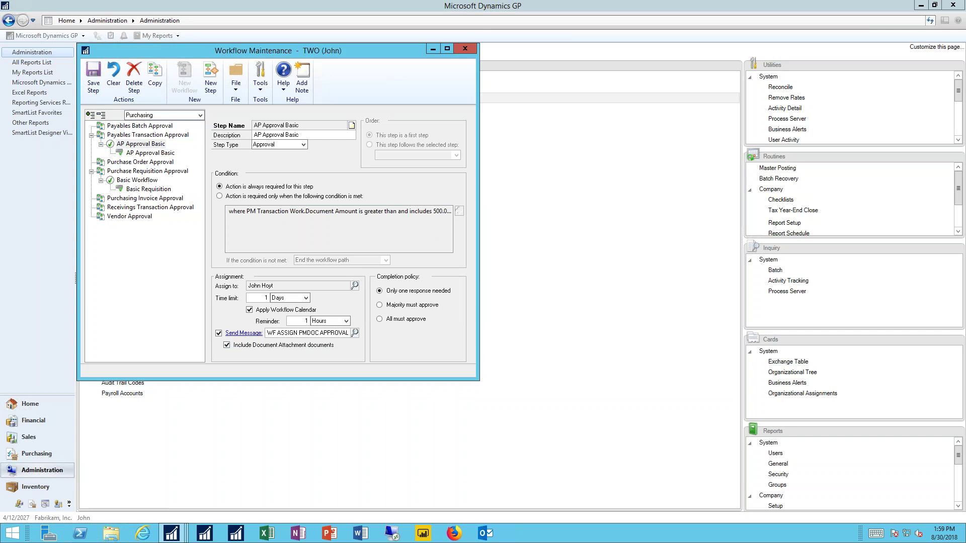
pyautogui.click(177, 135)
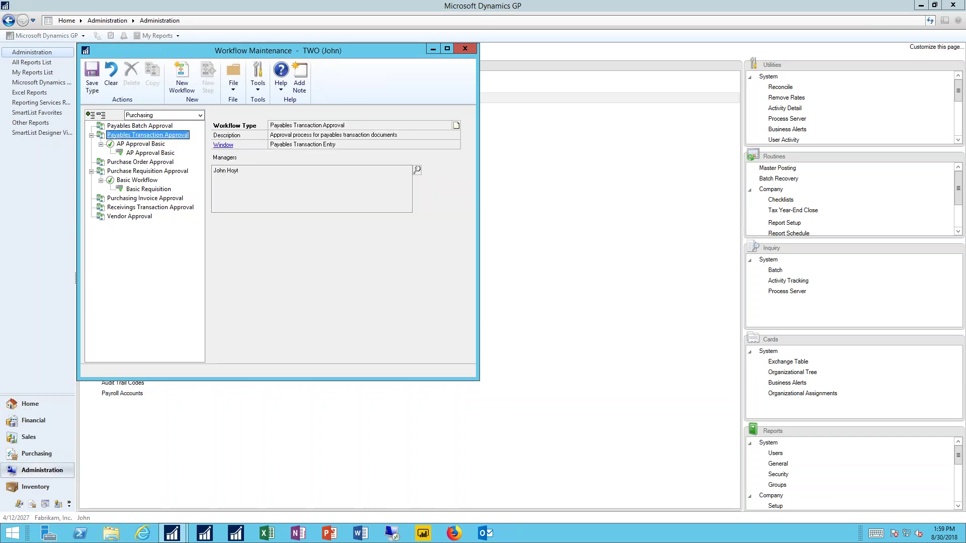
# Step: Close the workflow maintenance window and examine the company's document attachment setup, accepting it as is
pyautogui.click(464, 50)
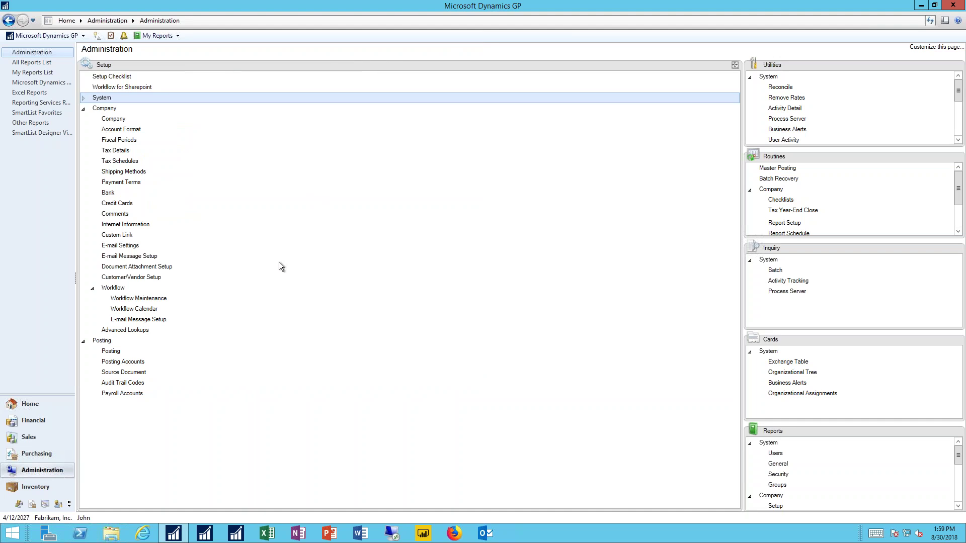
pyautogui.click(155, 267)
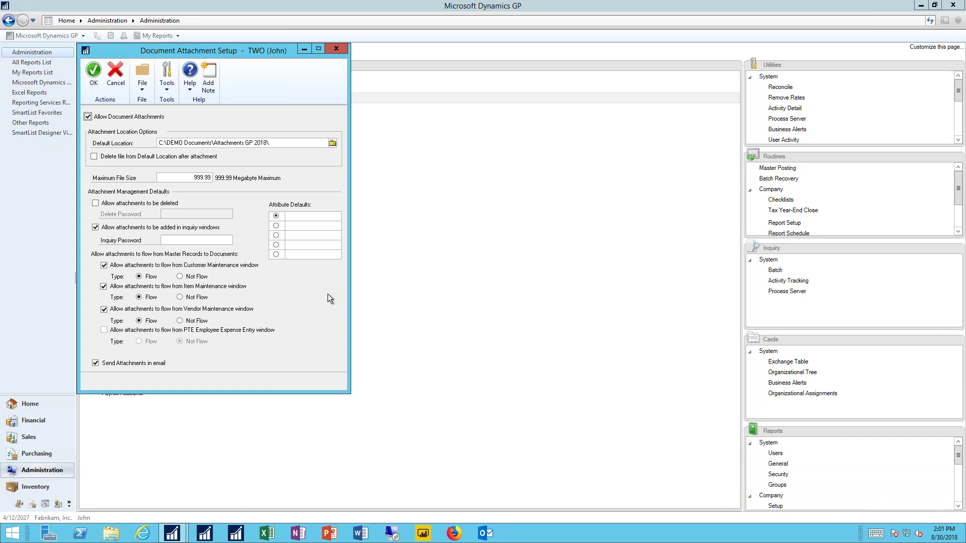
pyautogui.click(94, 74)
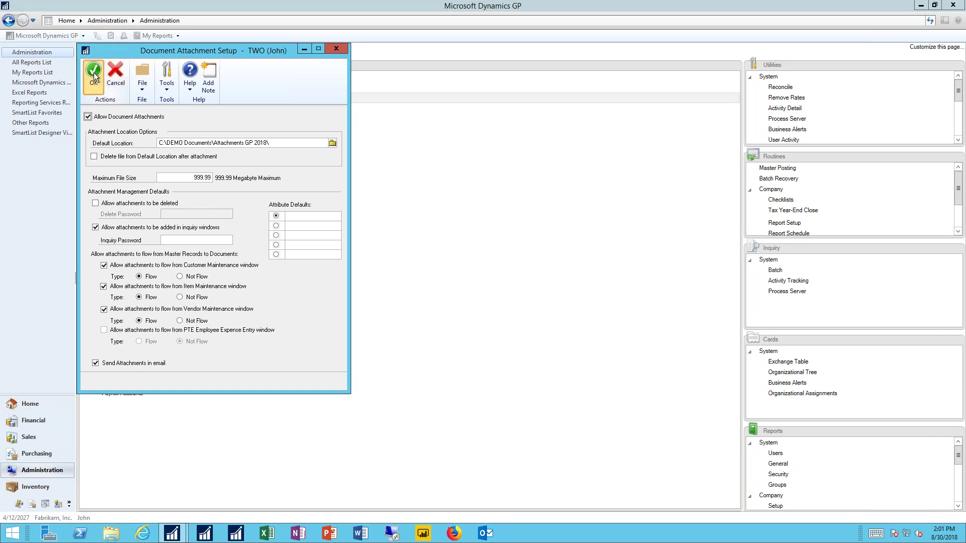
# Step: Bring up the vendor card for Carlson Specialties in the Purchasing area
pyautogui.click(43, 453)
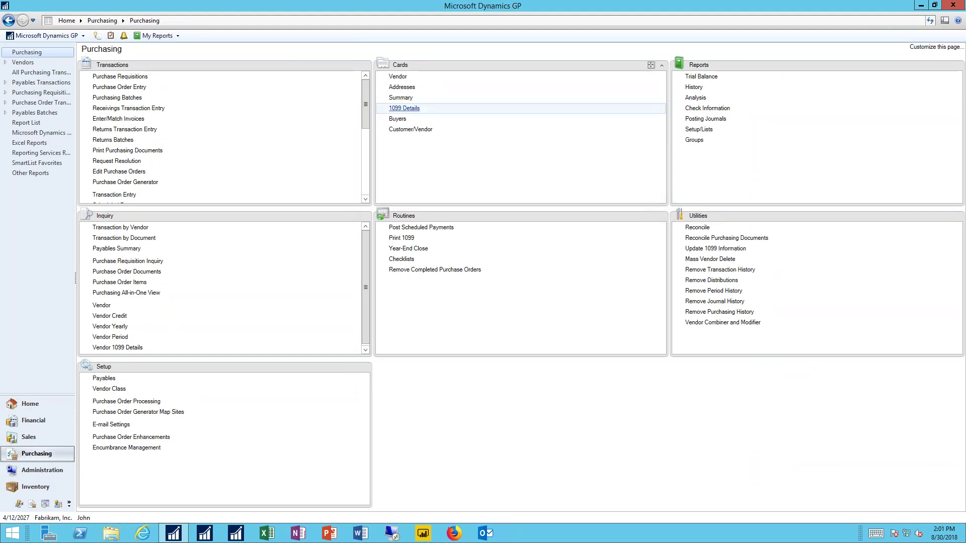
pyautogui.click(397, 77)
pyautogui.write('CA')
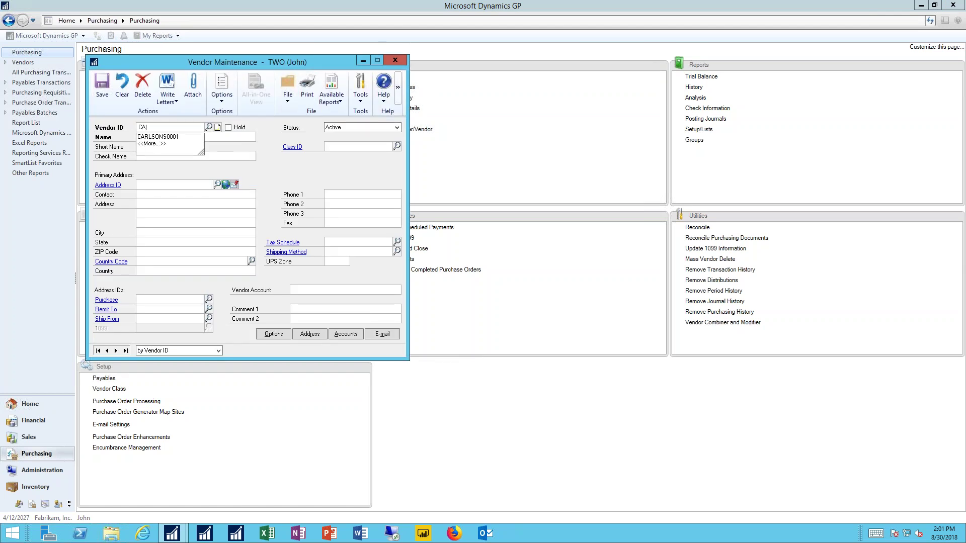
pyautogui.press('Down')
pyautogui.press('Tab')
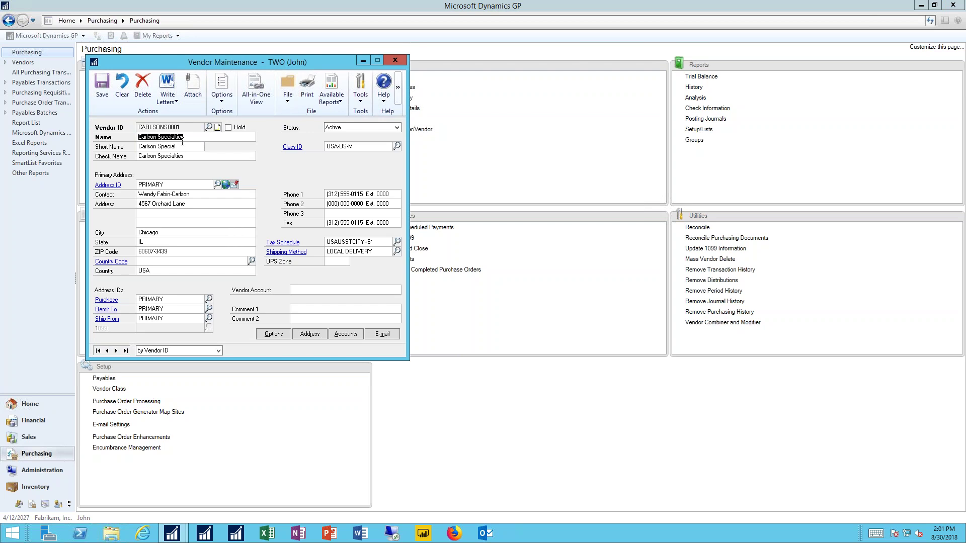
# Step: Examine the active and deleted file attachments of the vendor, and save and close the vendor card
pyautogui.click(189, 89)
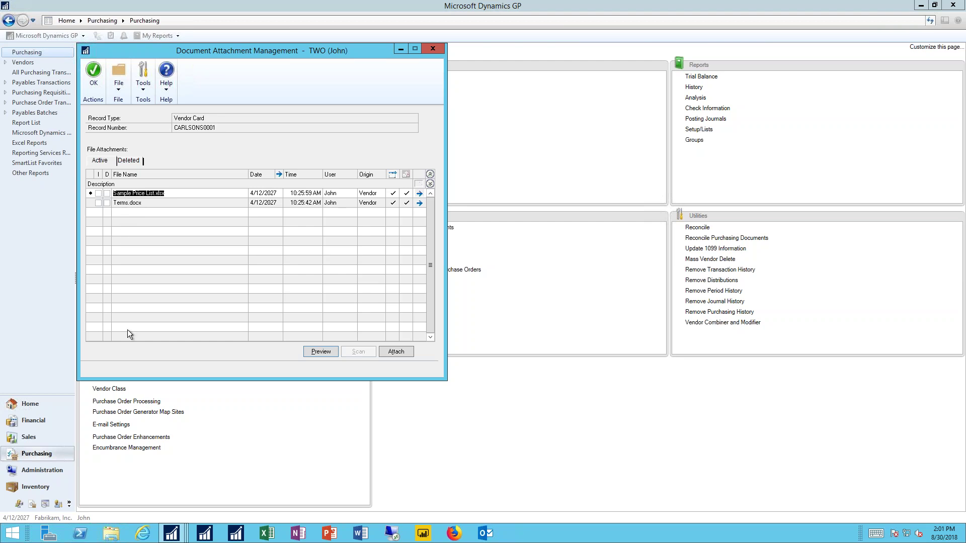
pyautogui.click(135, 161)
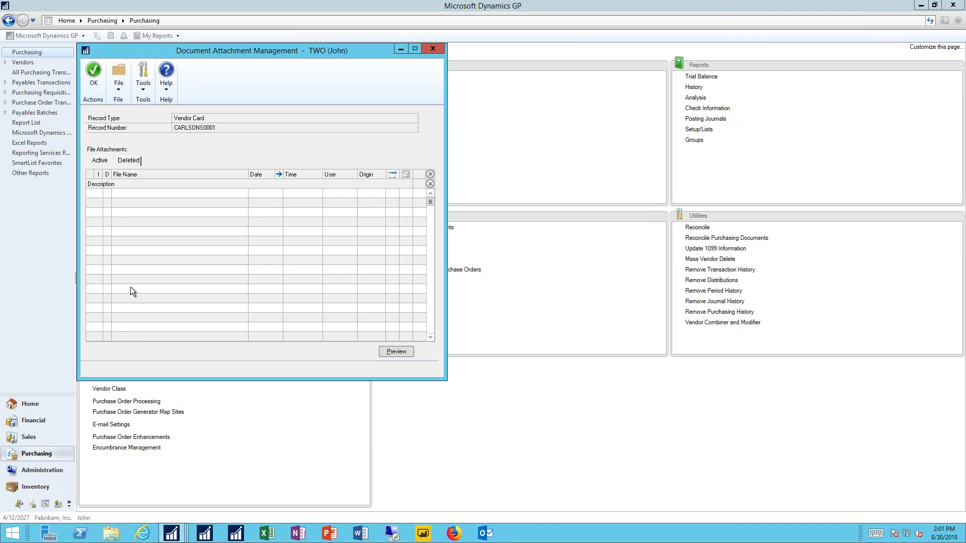
pyautogui.click(100, 161)
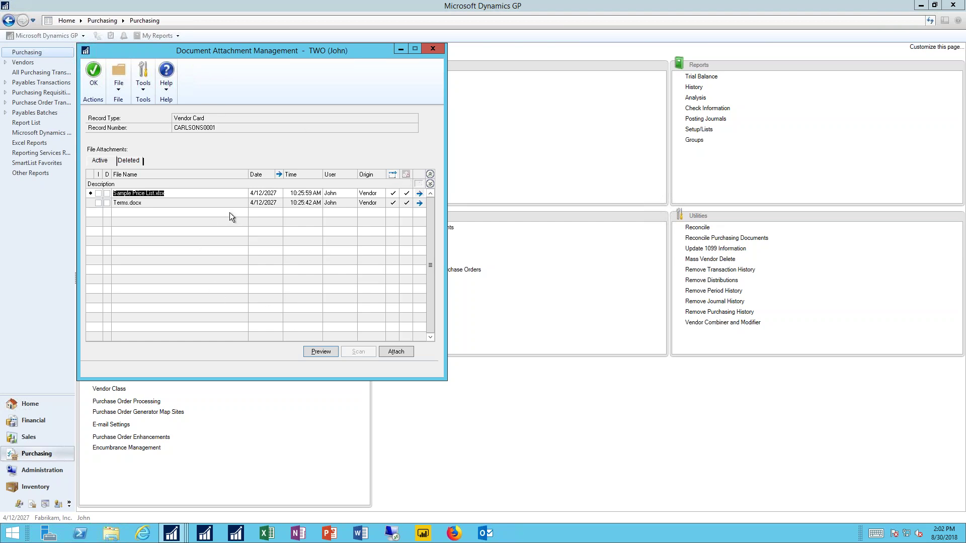
pyautogui.click(94, 76)
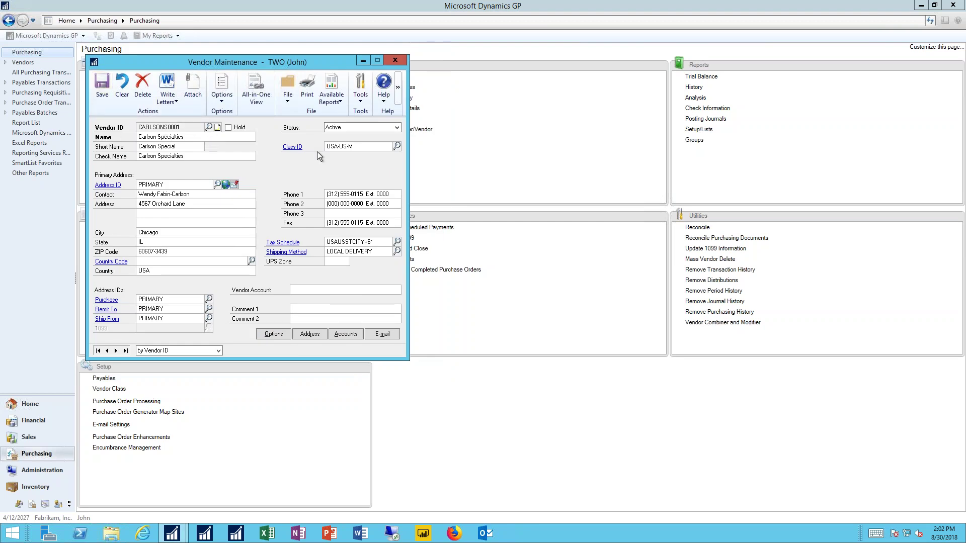
pyautogui.click(102, 86)
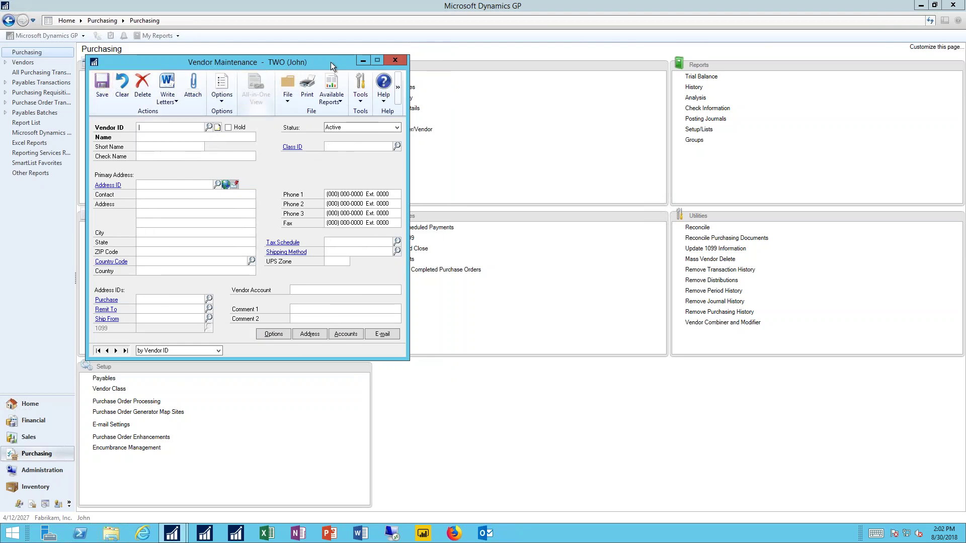
pyautogui.click(395, 61)
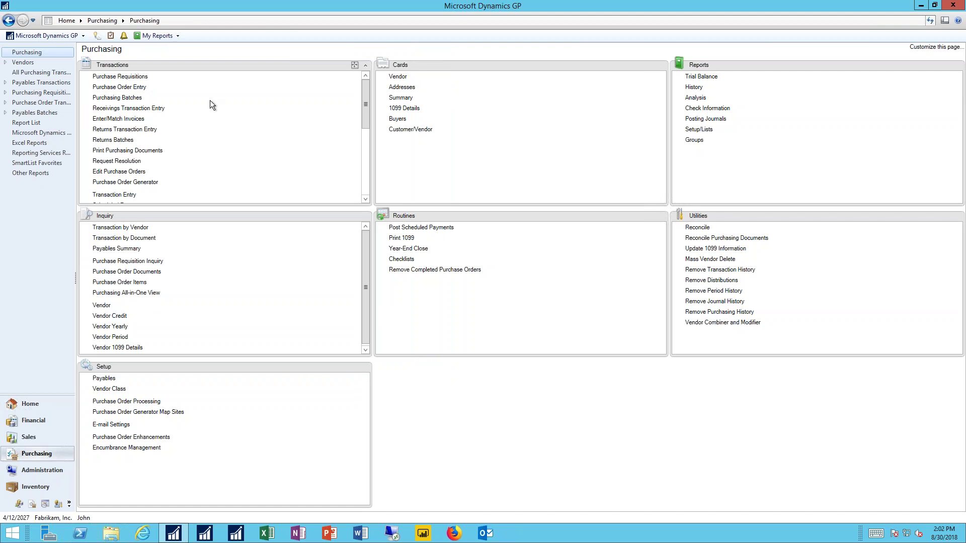
# Step: Start a new payables invoice with the description "Insurance invoice" and assign it to batch DEMO
pyautogui.click(117, 195)
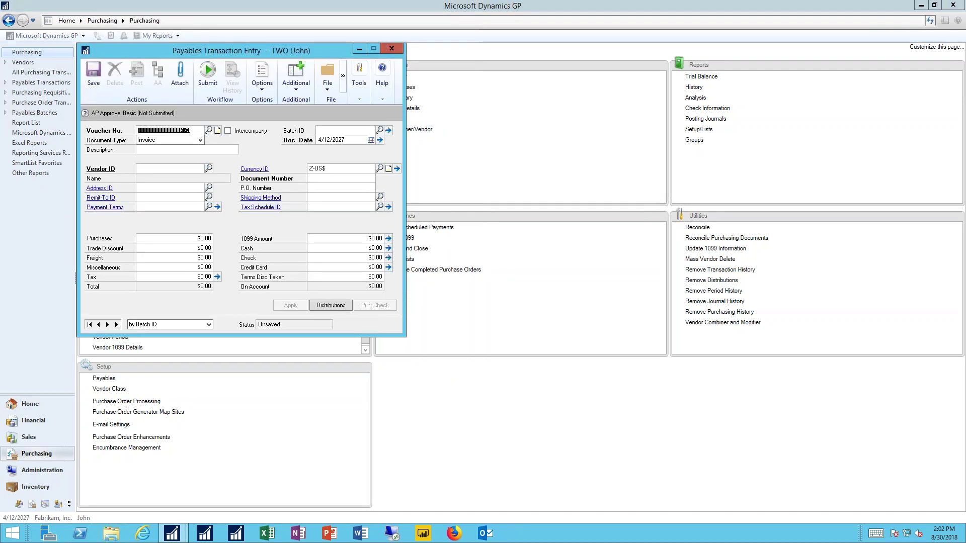
pyautogui.press('Tab')
pyautogui.press('Tab')
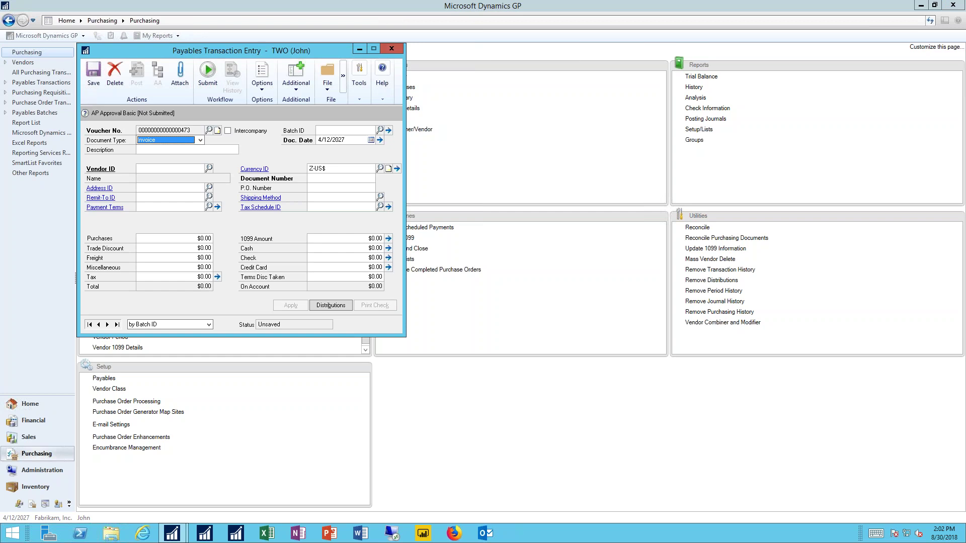
pyautogui.press('Tab')
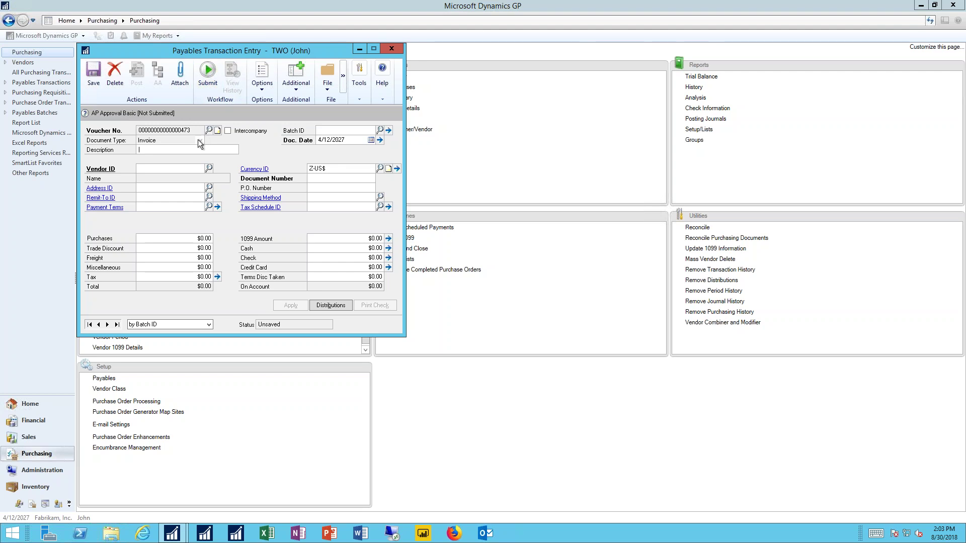
pyautogui.write('ance invoice')
pyautogui.press('Tab')
pyautogui.hotkey('shift', 'Tab')
pyautogui.write('DEMO')
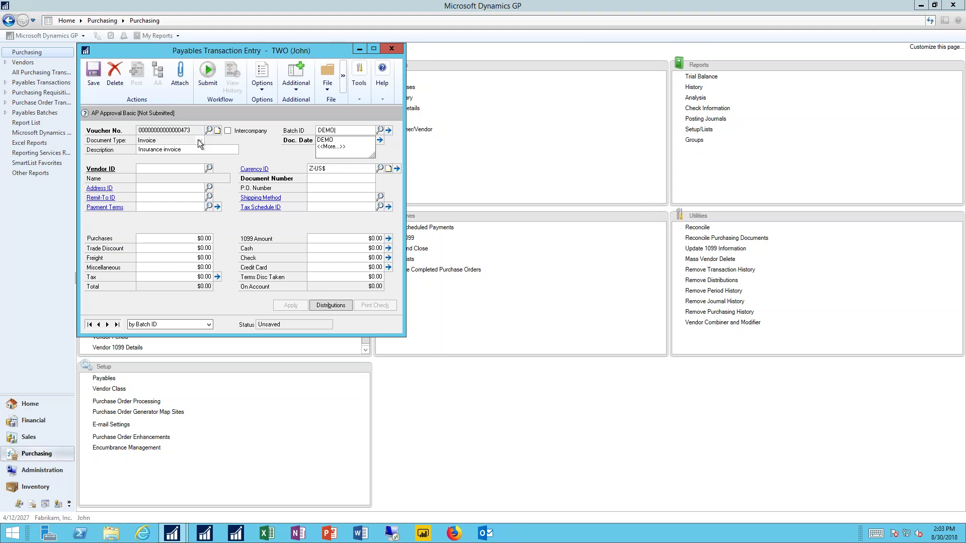
pyautogui.press('Tab')
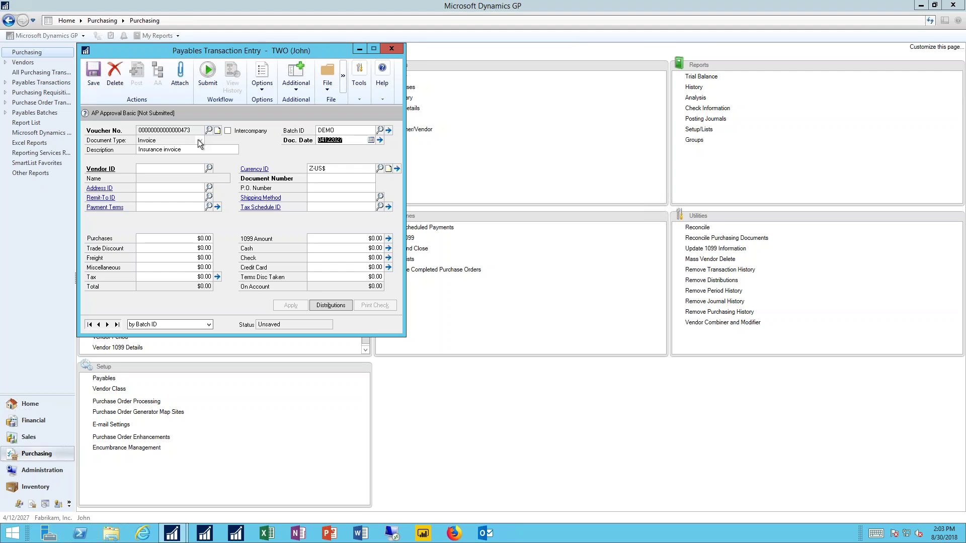
# Step: Enter Carlson Specialties as the invoice's vendor, with document number INV58 and a purchases amount of $1,500.00
pyautogui.press('Tab')
pyautogui.write('CA')
pyautogui.press('Down')
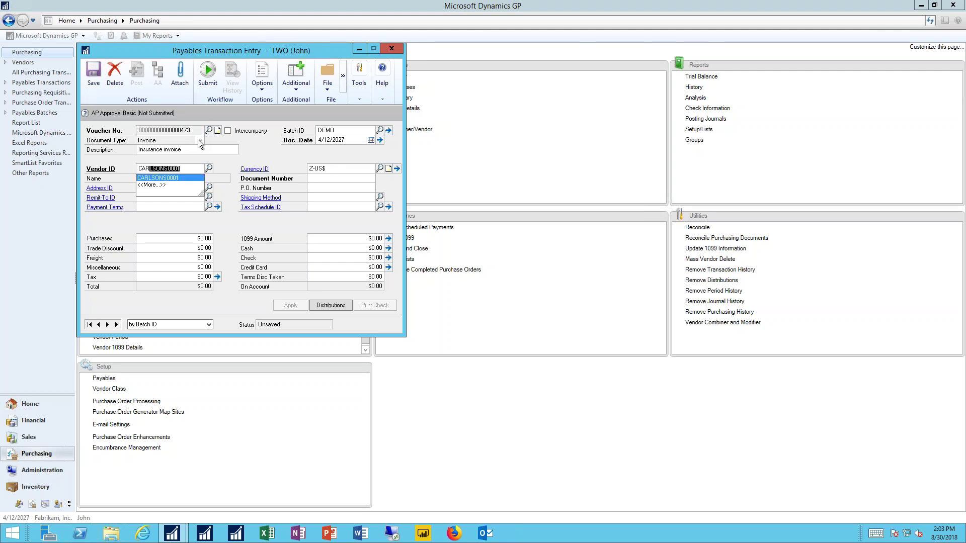
pyautogui.press('Tab')
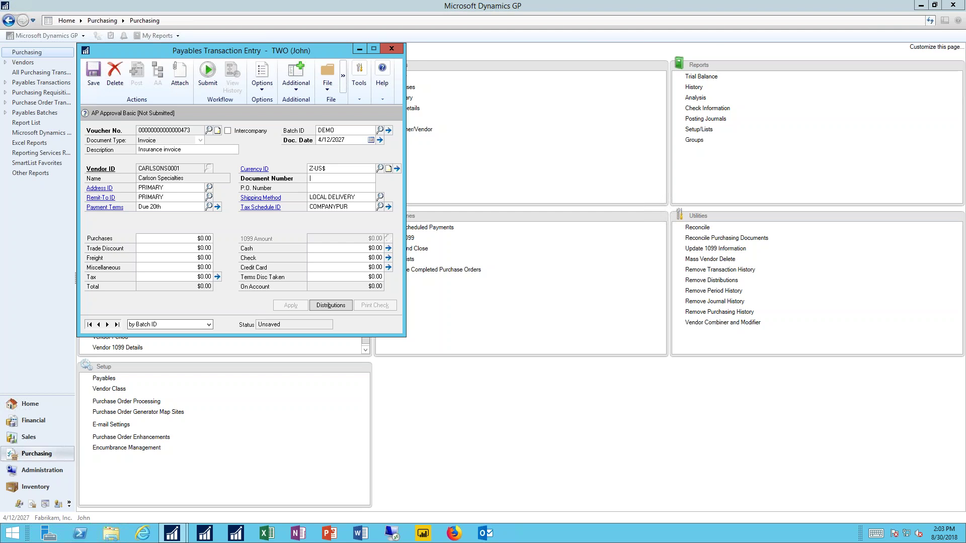
pyautogui.write('IN')
pyautogui.press('Tab')
pyautogui.press('Tab')
pyautogui.press('Tab')
pyautogui.write('1500')
pyautogui.press('Tab')
# Step: Save the insurance invoice when opening its attachments, and review the documents that flow from the vendor
pyautogui.click(204, 75)
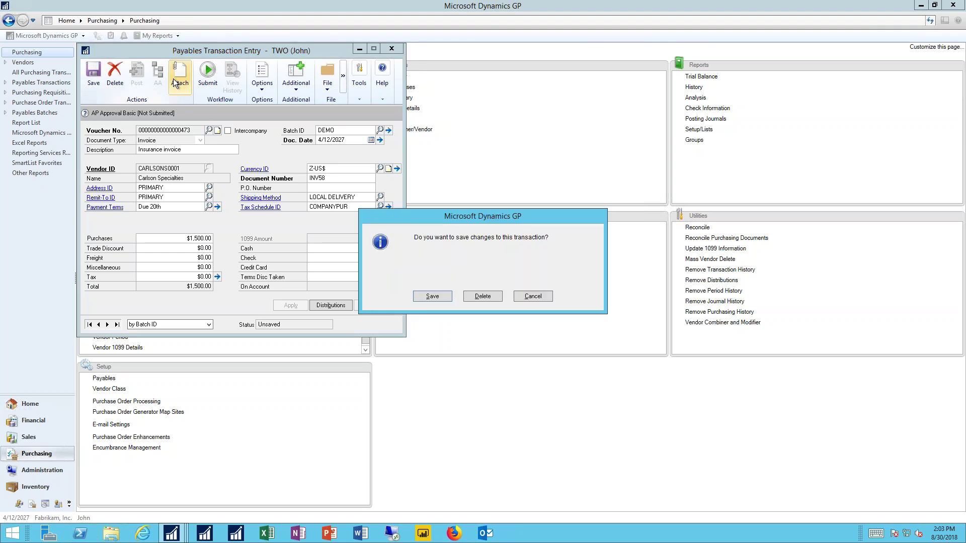
pyautogui.click(432, 296)
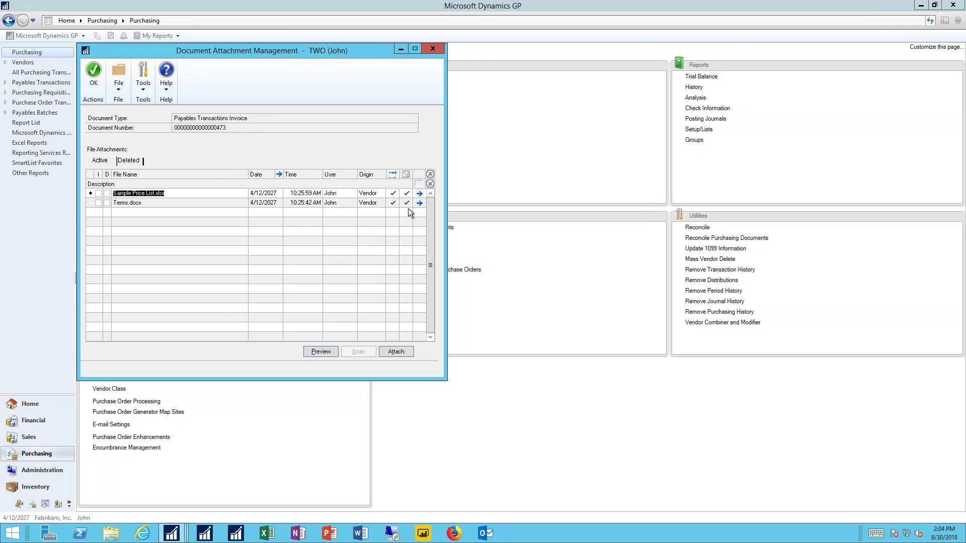
pyautogui.click(435, 48)
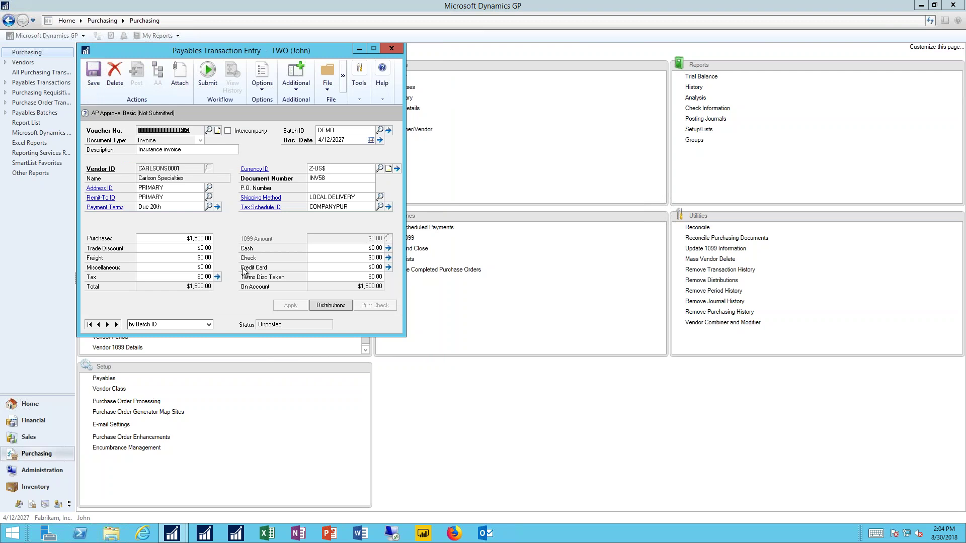
# Step: Submit the insurance invoice for approval with the comment "Please approve", and start Outlook in the background
pyautogui.click(208, 73)
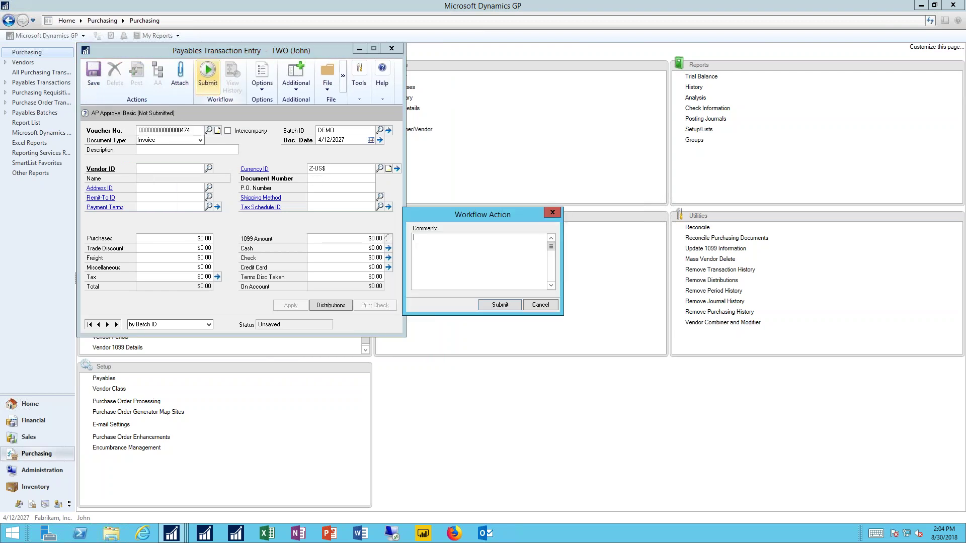
pyautogui.write('Please approve')
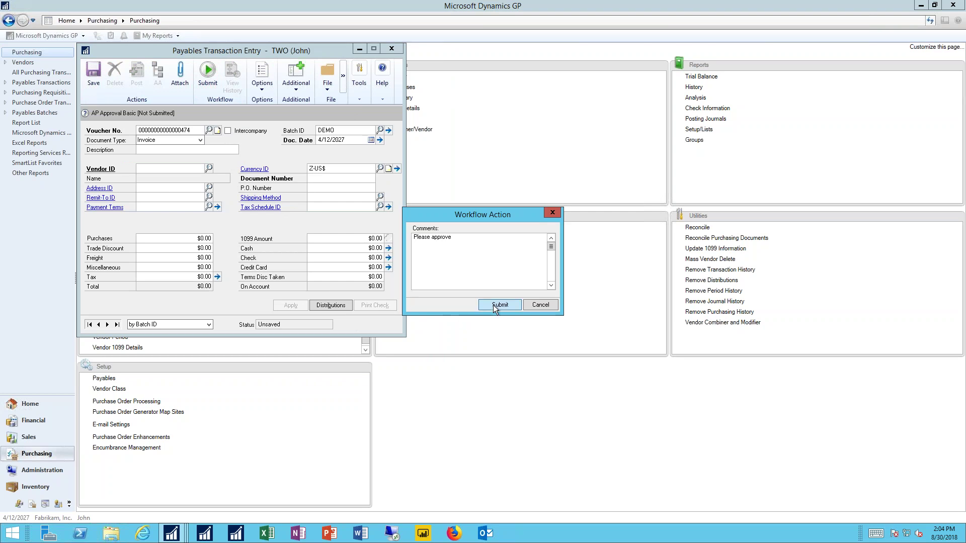
pyautogui.press('Return')
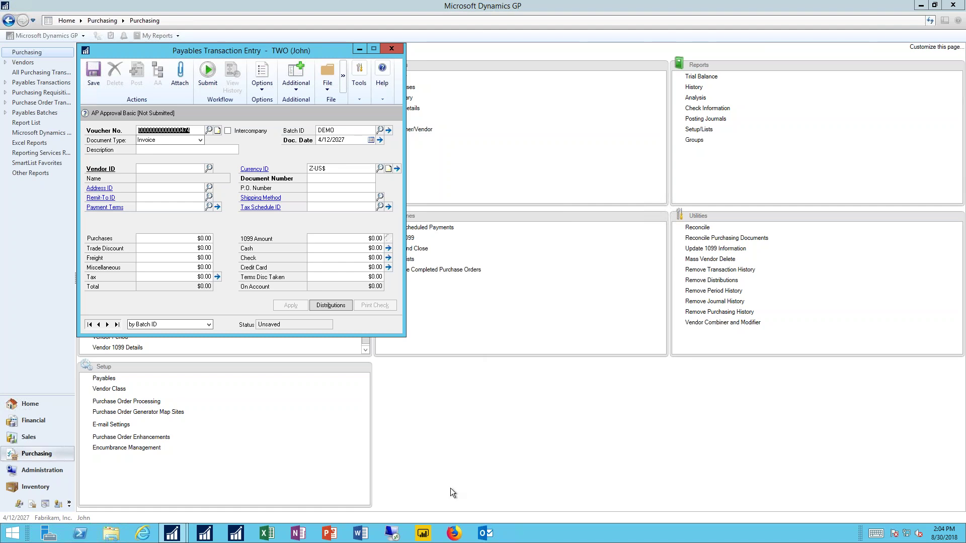
pyautogui.click(485, 535)
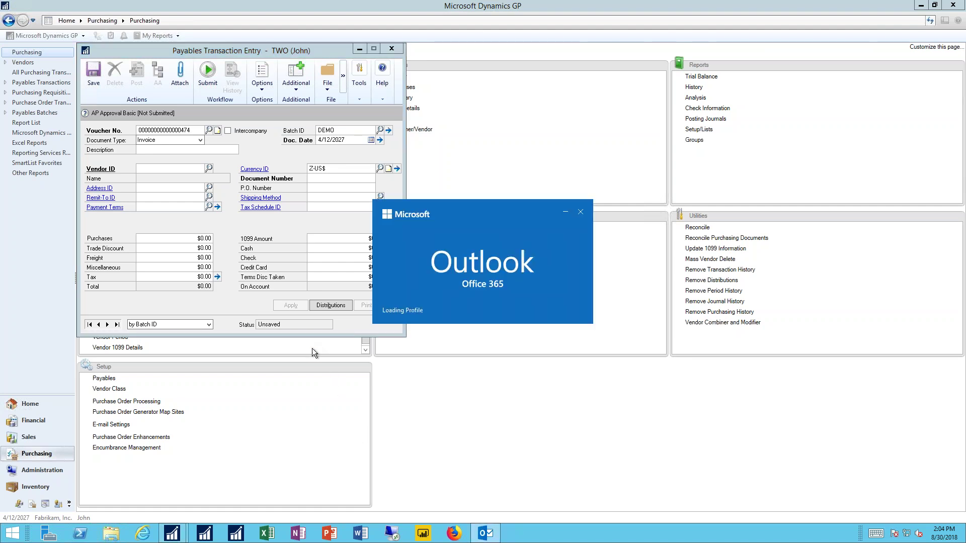
pyautogui.click(226, 301)
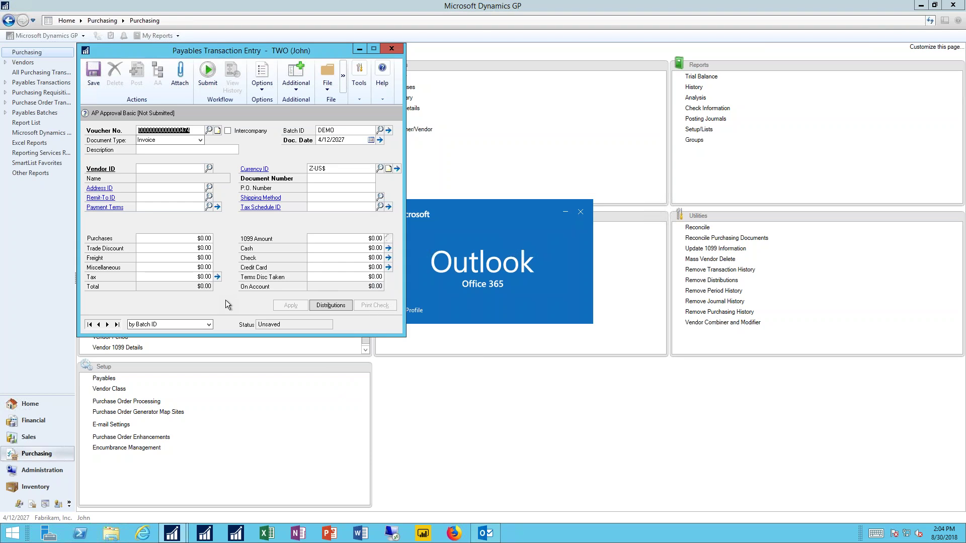
# Step: Browse payables transactions by voucher number to the submitted insurance invoice and examine its workflow history
pyautogui.click(164, 327)
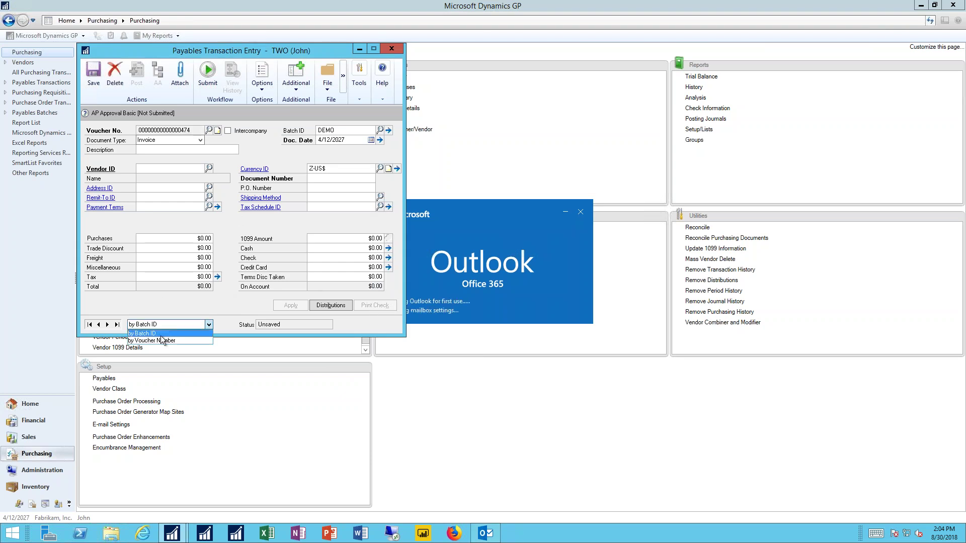
pyautogui.click(160, 341)
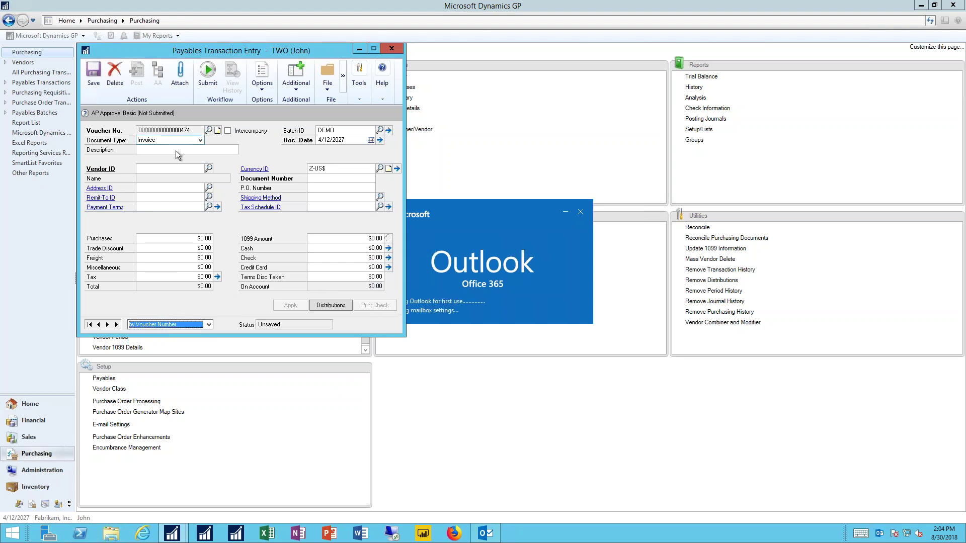
pyautogui.click(116, 324)
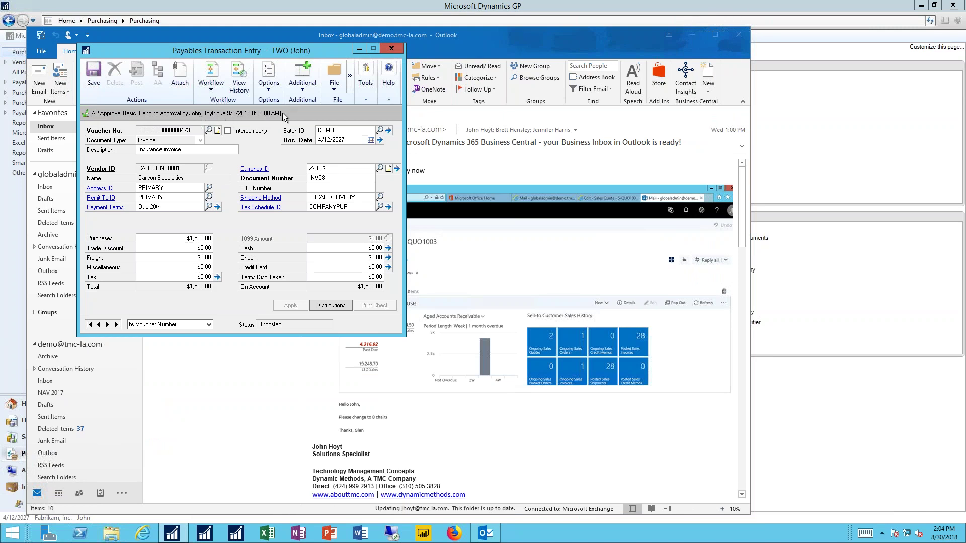
pyautogui.click(238, 76)
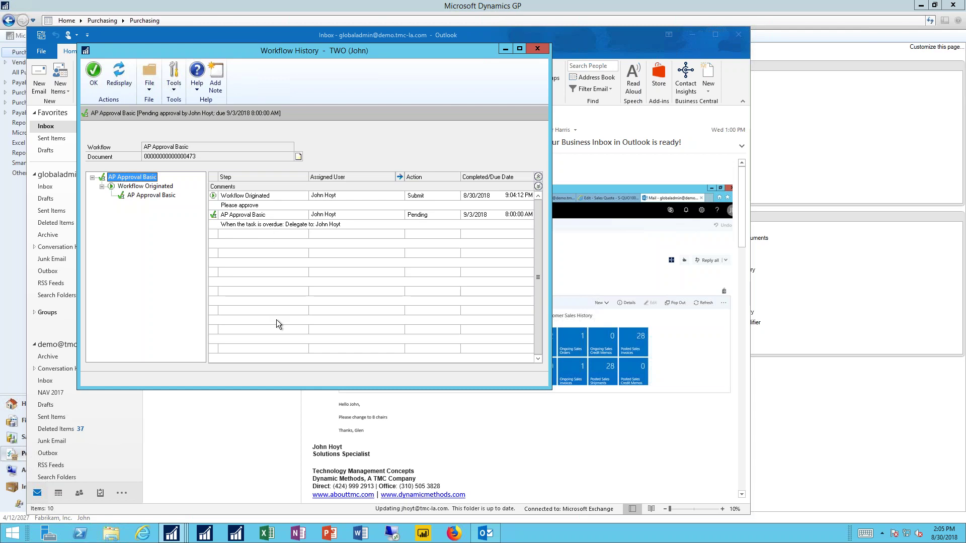
pyautogui.click(96, 74)
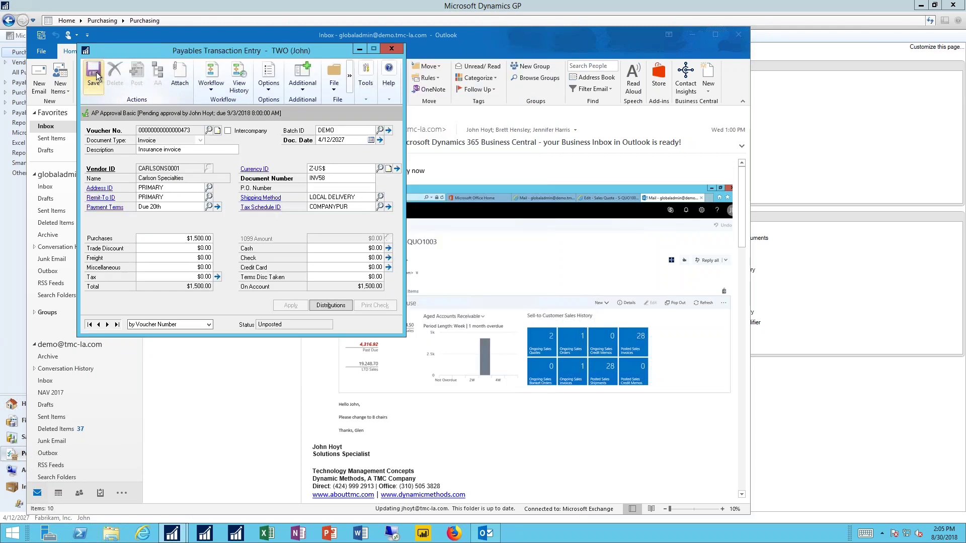
# Step: Approve the submitted insurance invoice with the comment "Approved"
pyautogui.click(211, 85)
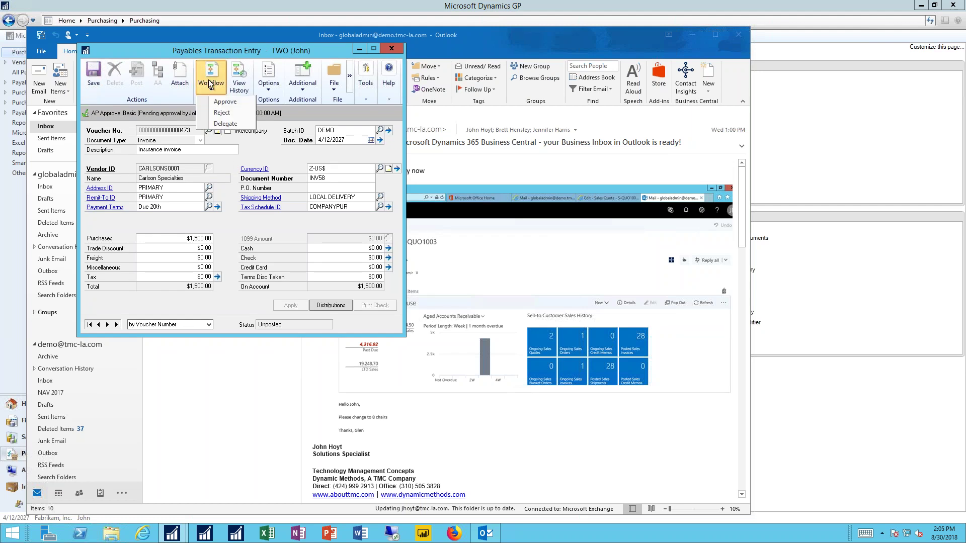
pyautogui.click(225, 102)
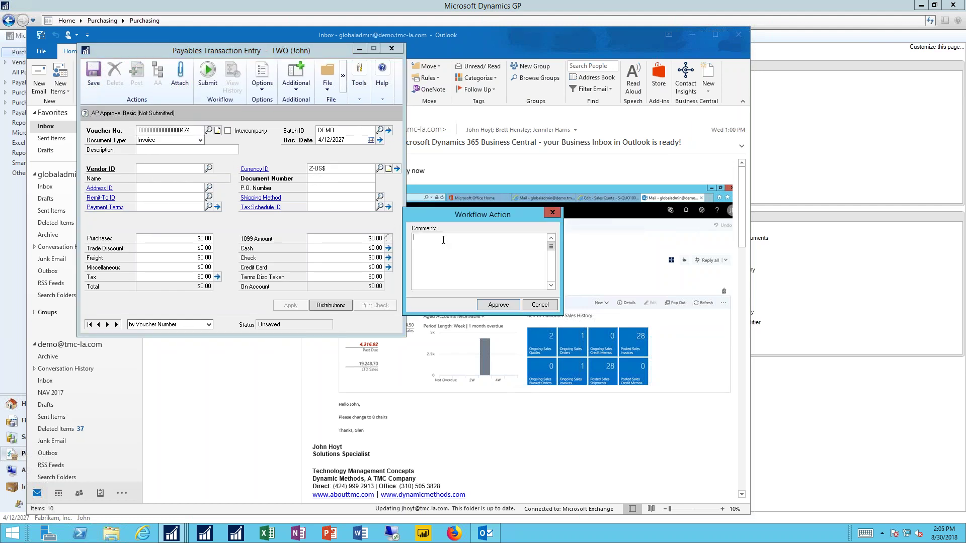
pyautogui.write('Approved')
pyautogui.click(497, 305)
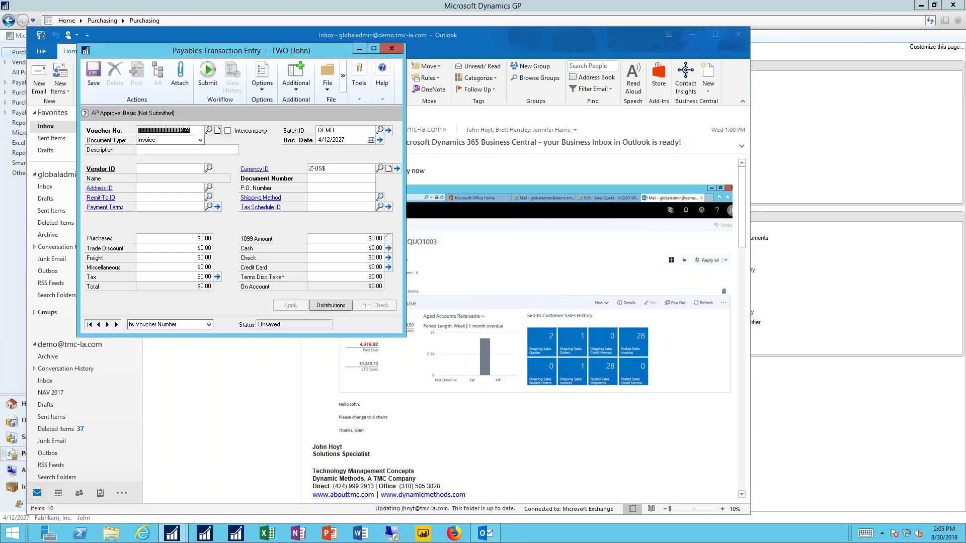
# Step: Try to save the blank payables transaction, dismiss the required-fields notice and close Payables Transaction Entry
pyautogui.click(92, 82)
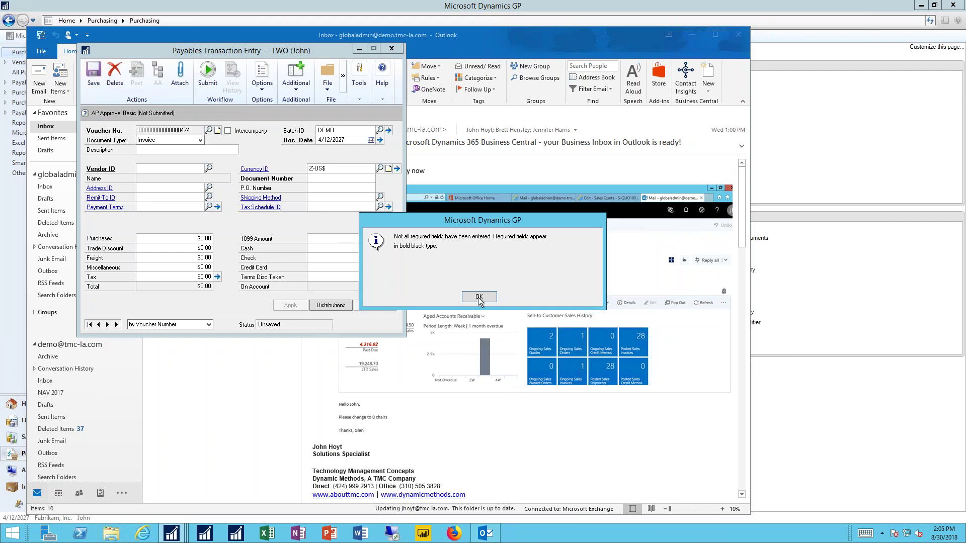
pyautogui.press('Return')
pyautogui.click(392, 49)
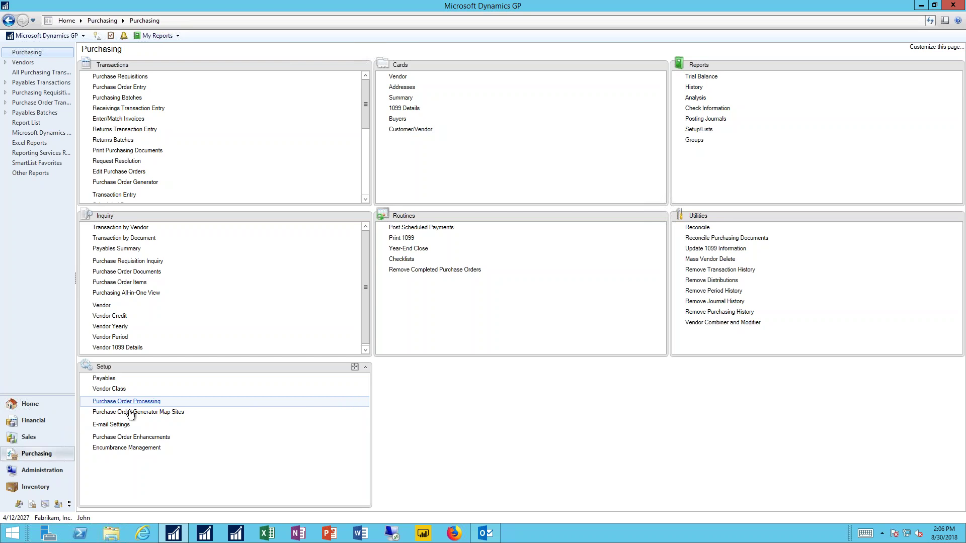
# Step: Switch to Internet Explorer, maximize it and sign in to Office 365 with the administrator's e-mail, declining to stay signed in
pyautogui.click(142, 533)
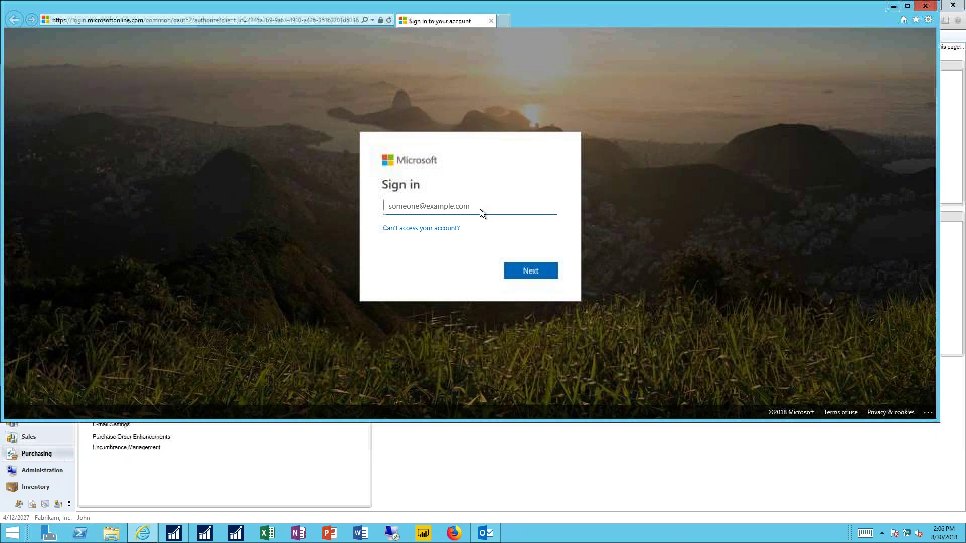
pyautogui.write('g')
pyautogui.press('Down')
pyautogui.press('Return')
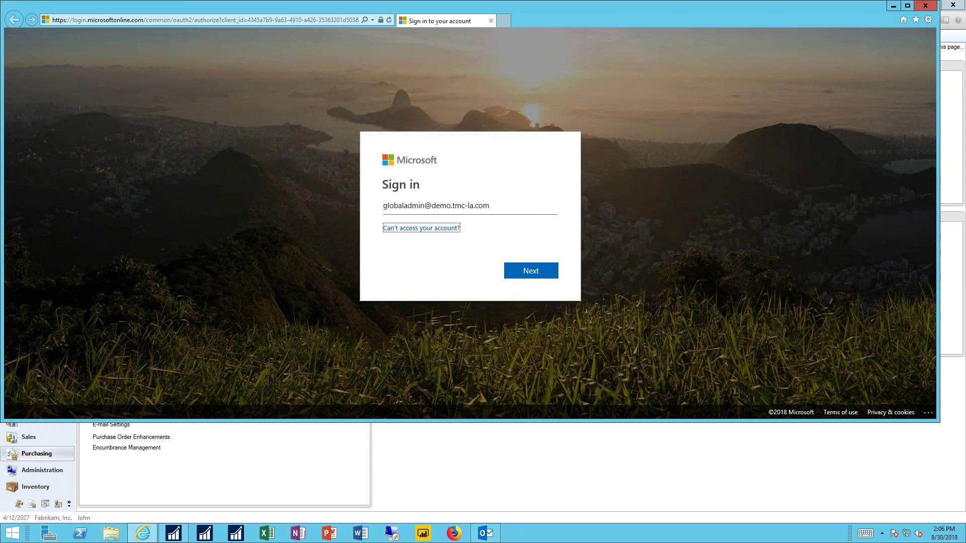
pyautogui.click(531, 271)
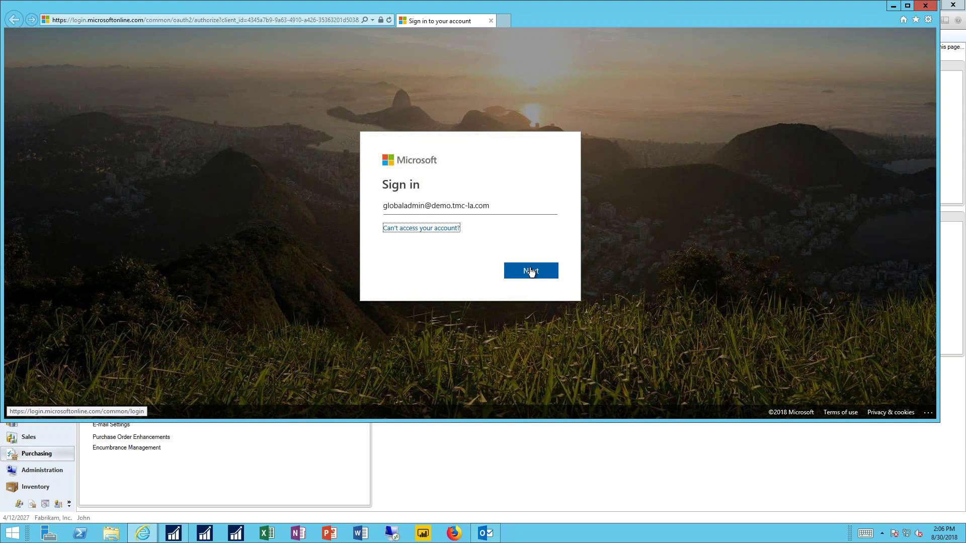
pyautogui.click(530, 271)
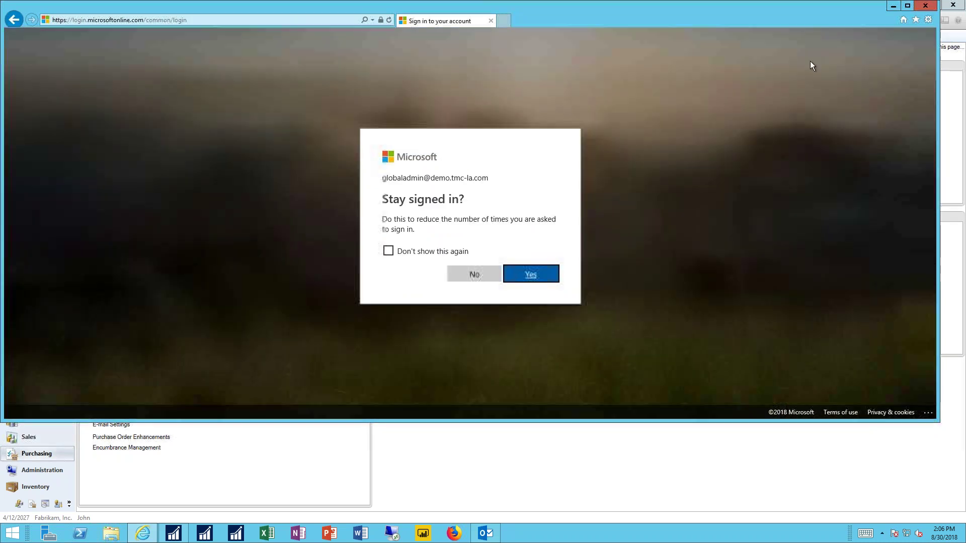
pyautogui.click(908, 6)
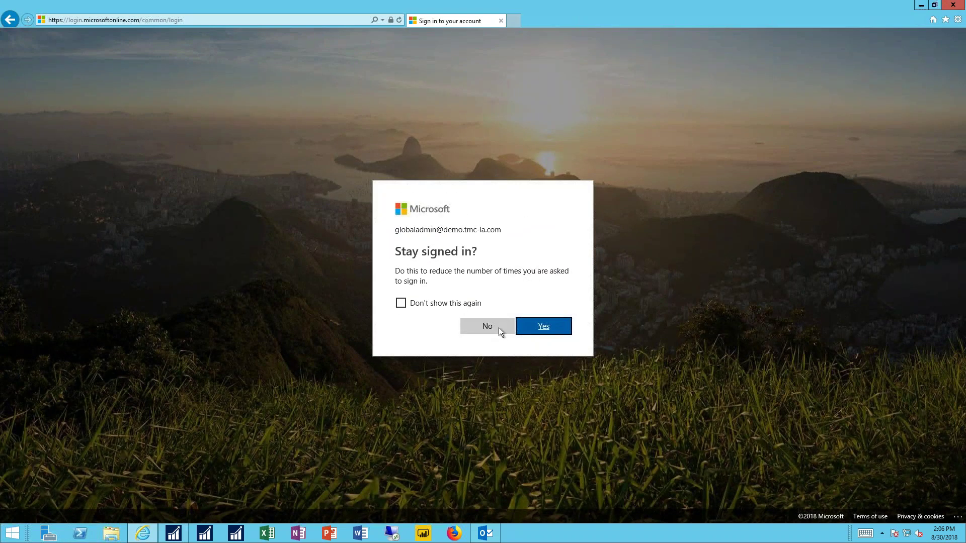
pyautogui.click(496, 330)
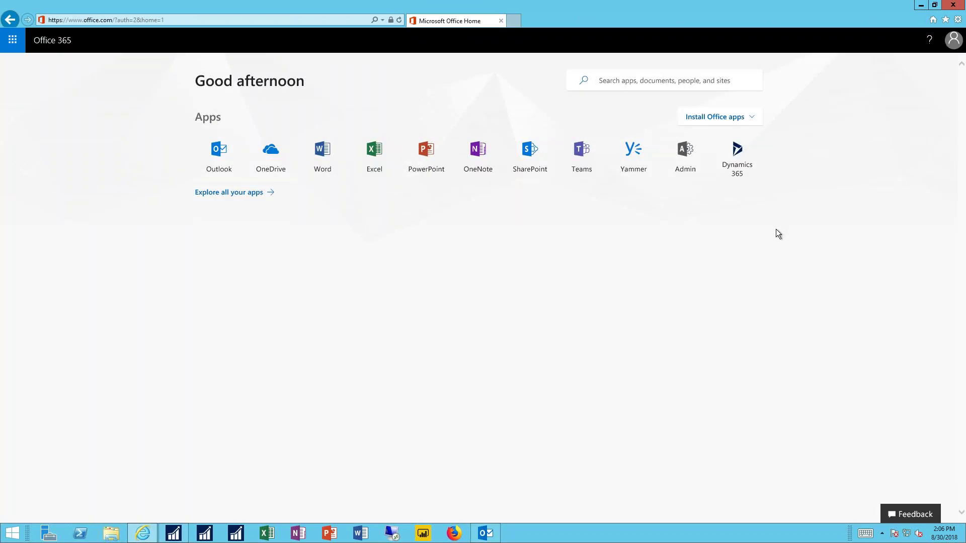
# Step: Launch Dynamics 365 Business Central from the Office 365 apps, search for "work" and open the Workflows list
pyautogui.click(736, 150)
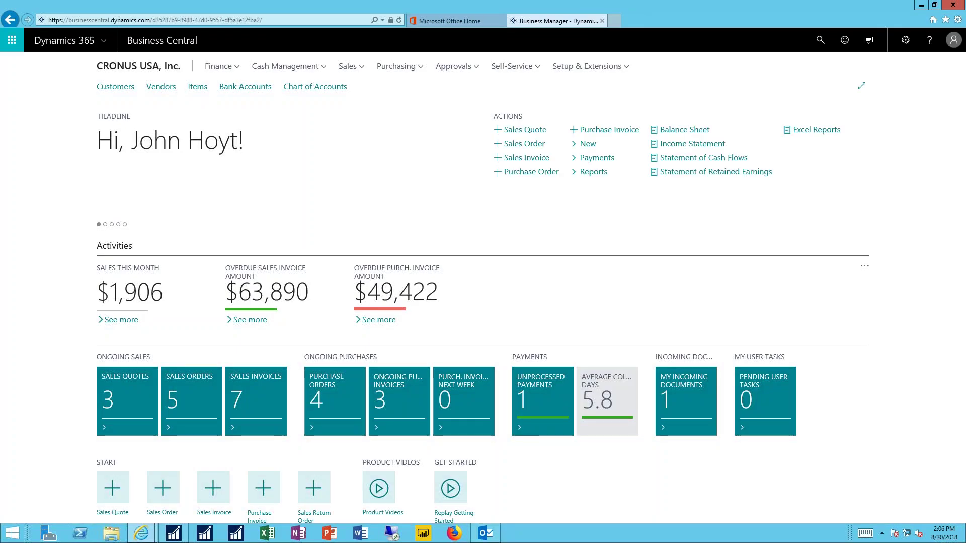
pyautogui.click(819, 41)
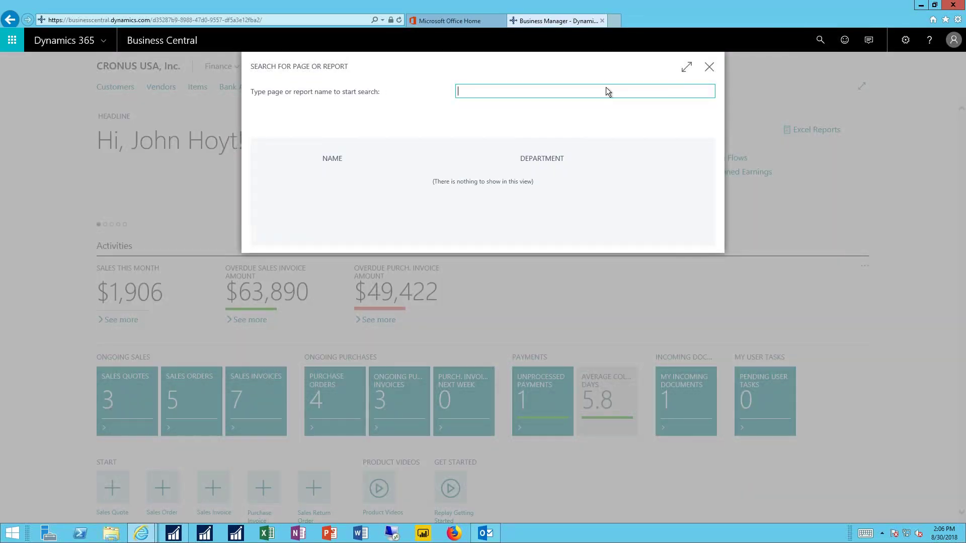
pyautogui.write('work')
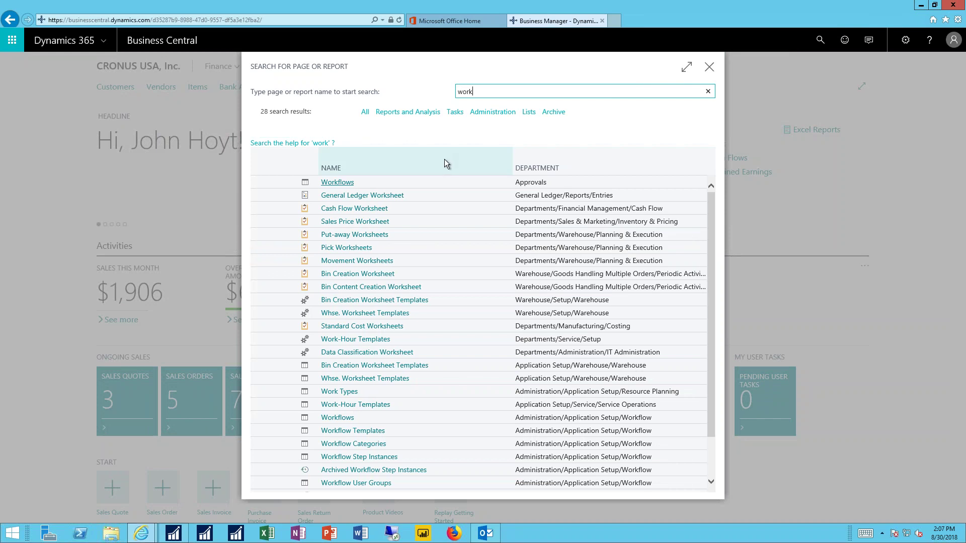
pyautogui.click(335, 186)
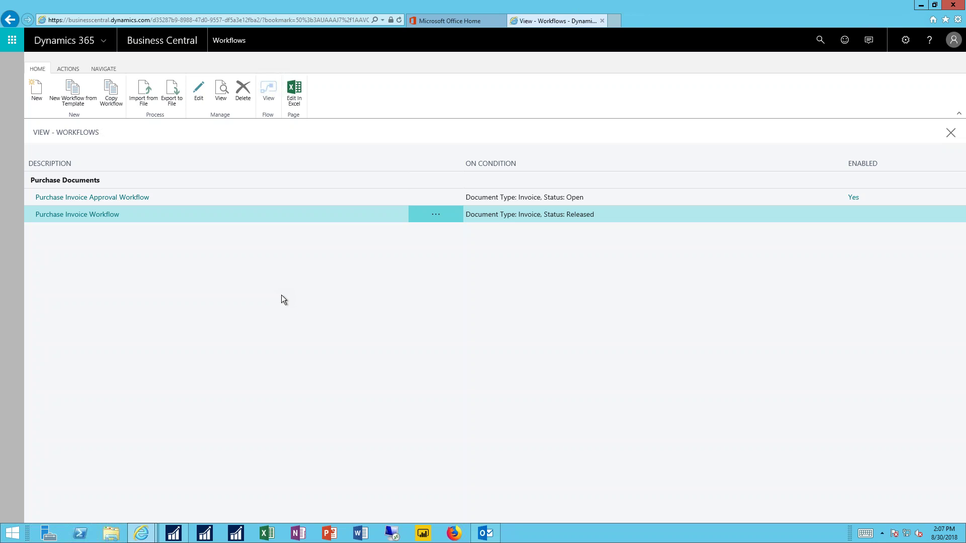
# Step: Examine the Purchase Invoice Approval Workflow's responses to an approval request, including the approver limit type choices, and return to the workflow list
pyautogui.click(104, 200)
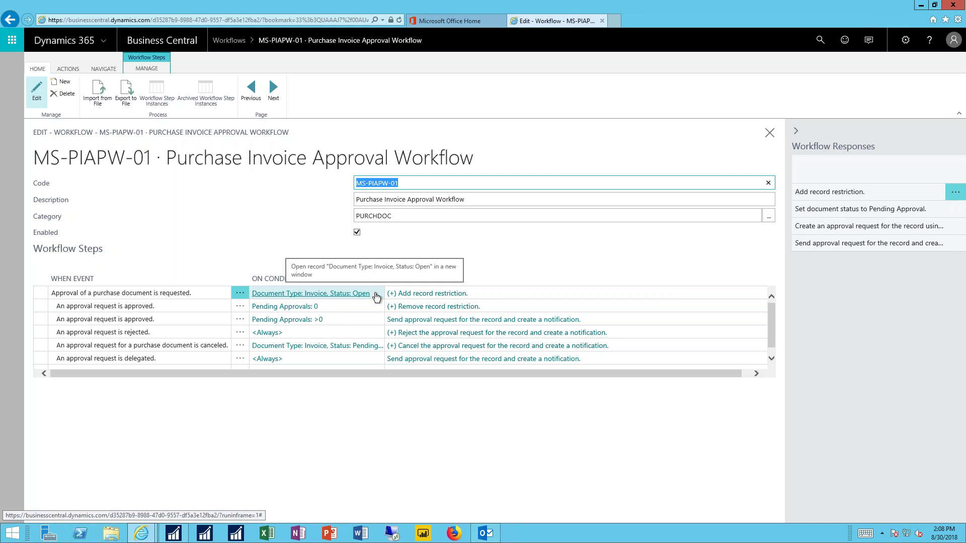
pyautogui.click(432, 294)
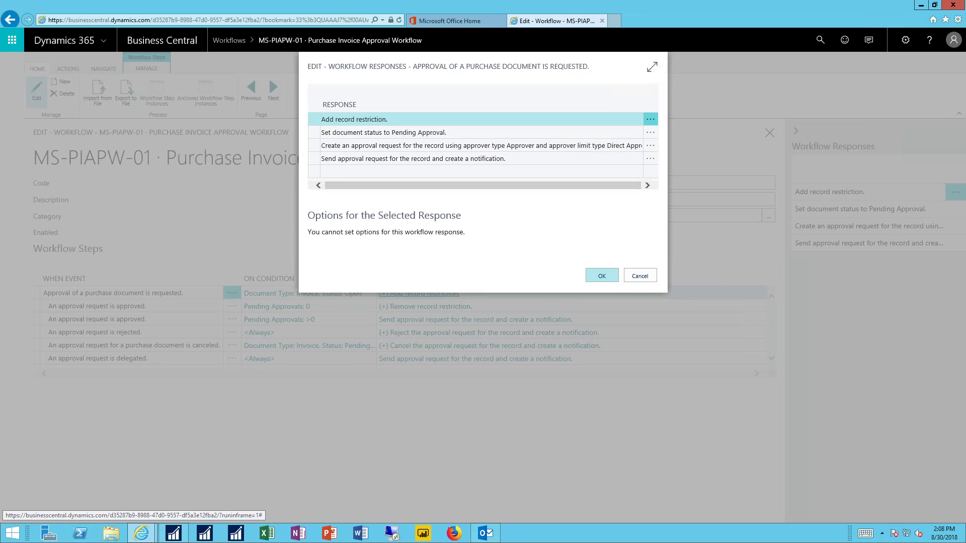
pyautogui.click(385, 146)
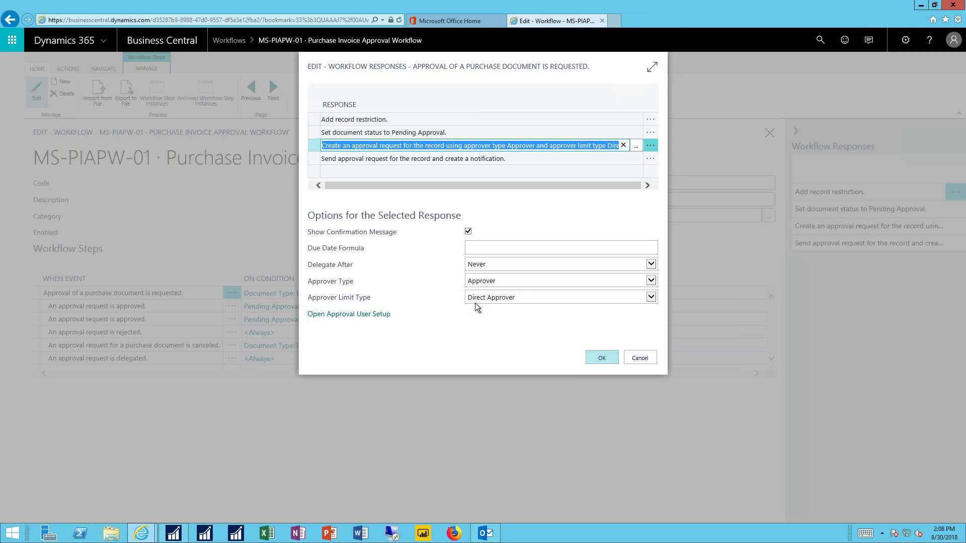
pyautogui.click(653, 299)
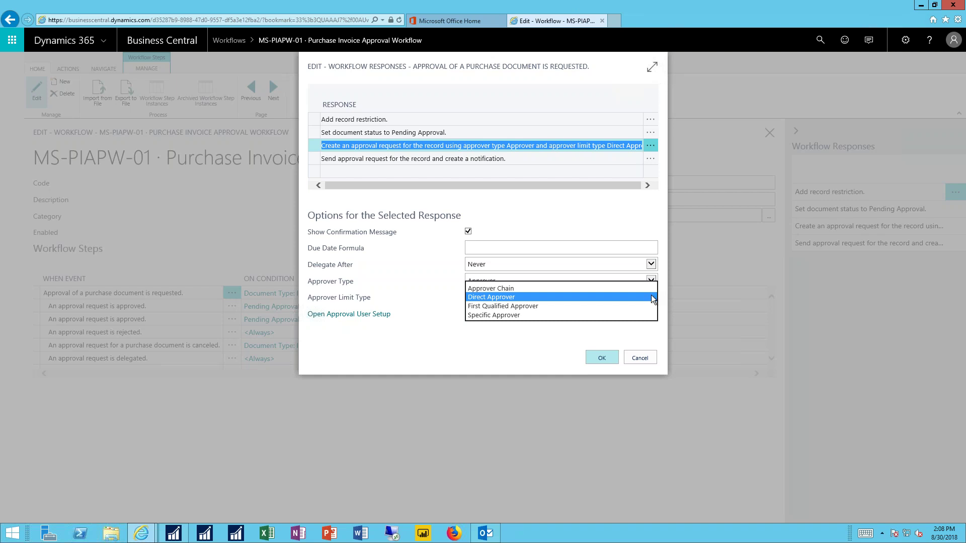
pyautogui.click(649, 297)
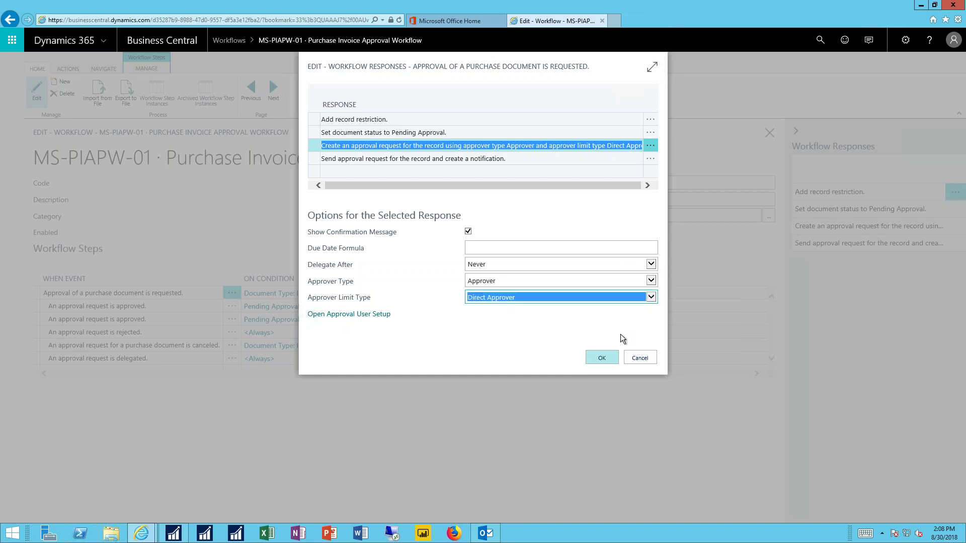
pyautogui.click(602, 358)
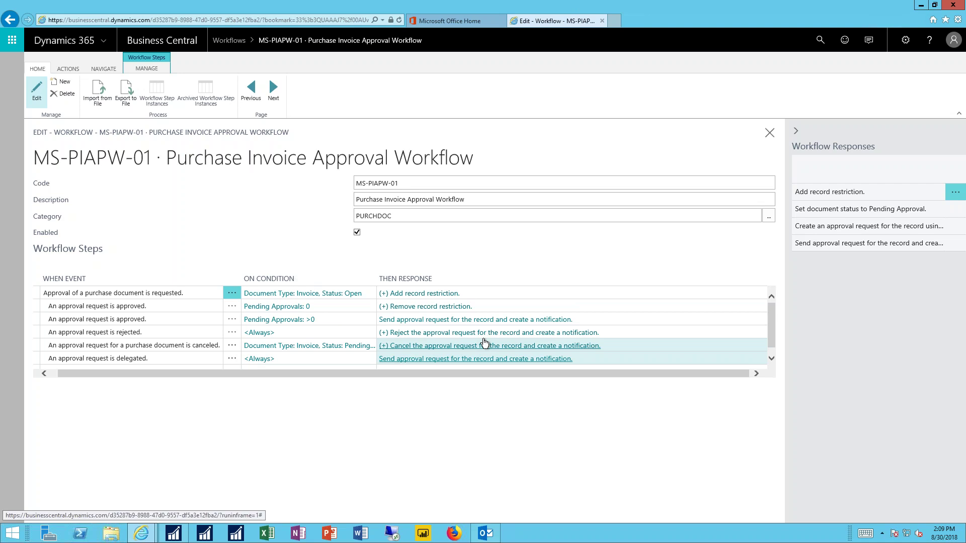
pyautogui.click(767, 134)
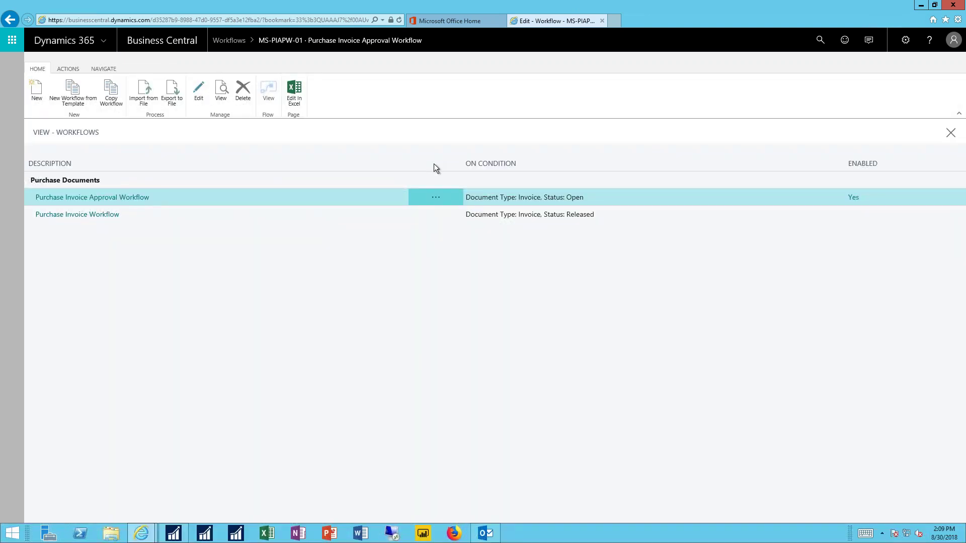
# Step: Create a new workflow from the Item Approval Workflow template under Sales and Marketing
pyautogui.click(75, 90)
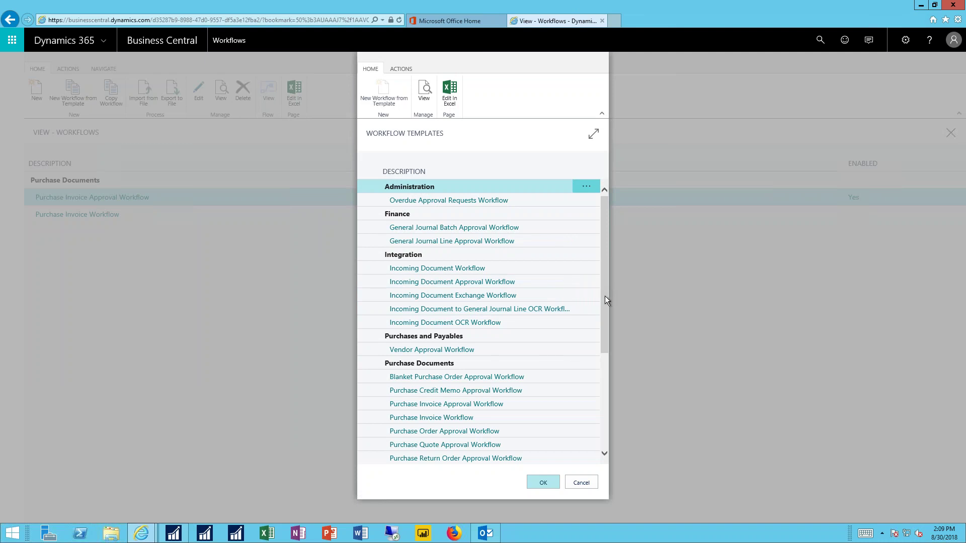
pyautogui.moveTo(605, 296); pyautogui.dragTo(601, 410)
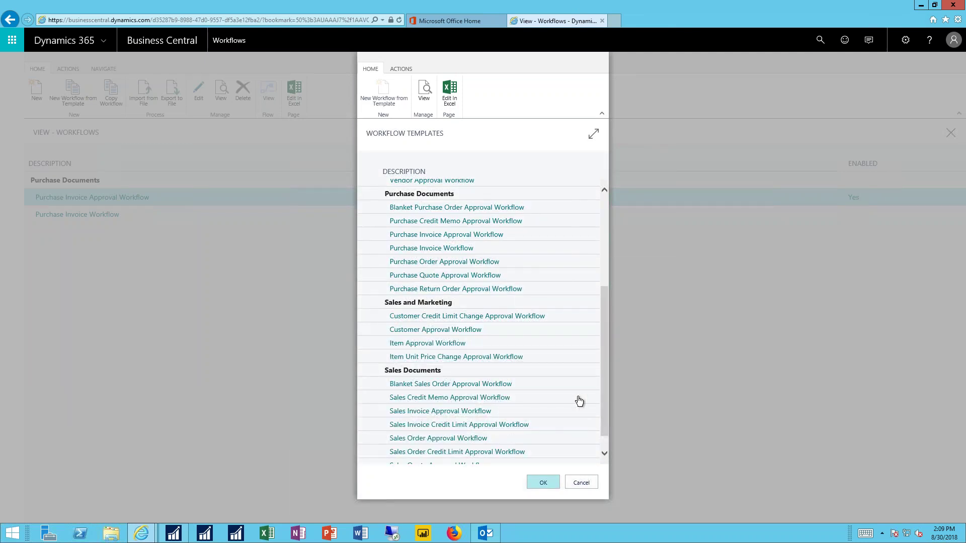
pyautogui.click(421, 344)
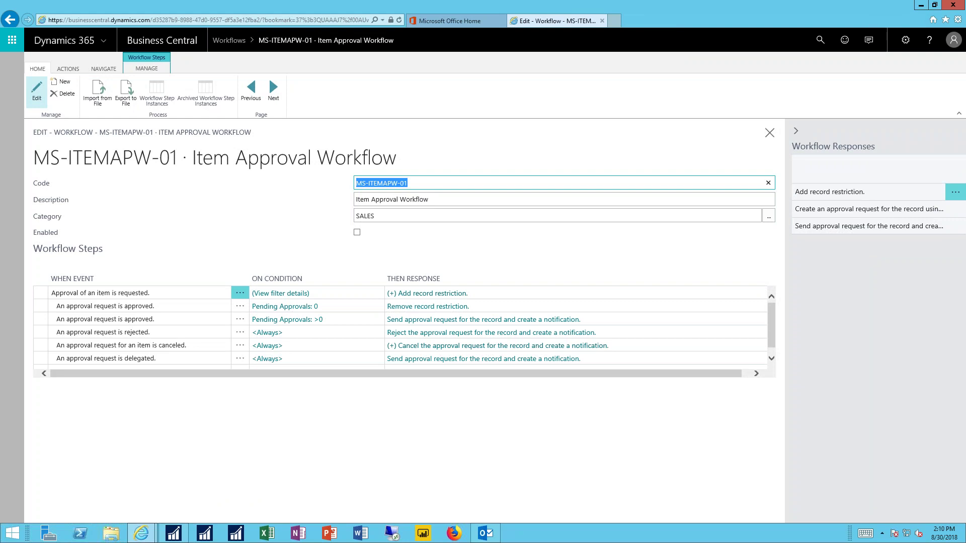
# Step: Examine the Item Approval Workflow's notification response for pending approvals, cancel without changes and return to the home page
pyautogui.click(462, 321)
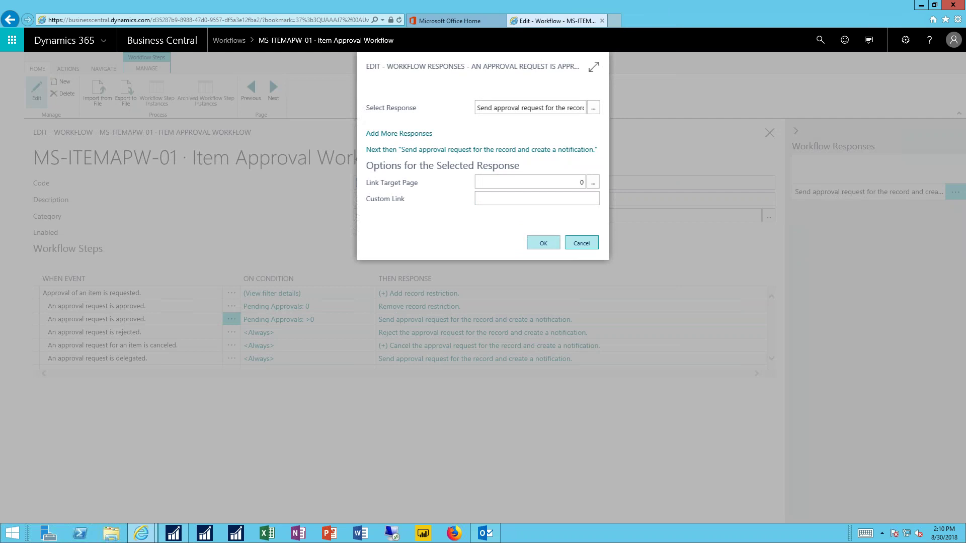
pyautogui.click(581, 244)
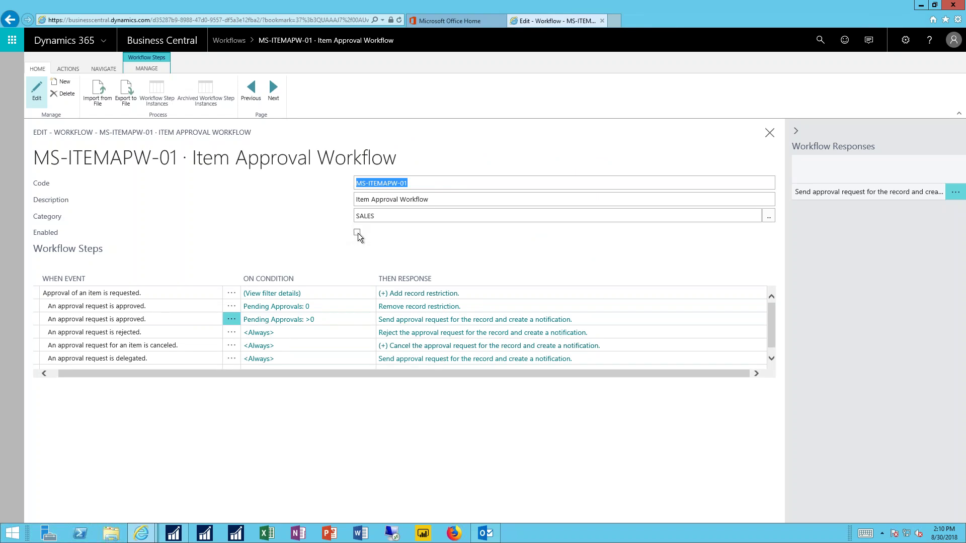
pyautogui.click(769, 134)
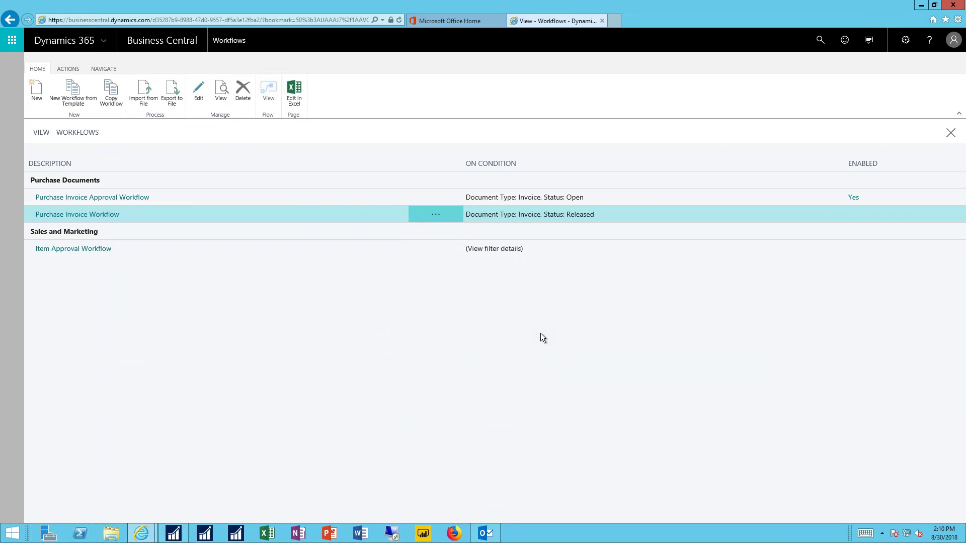
pyautogui.click(951, 134)
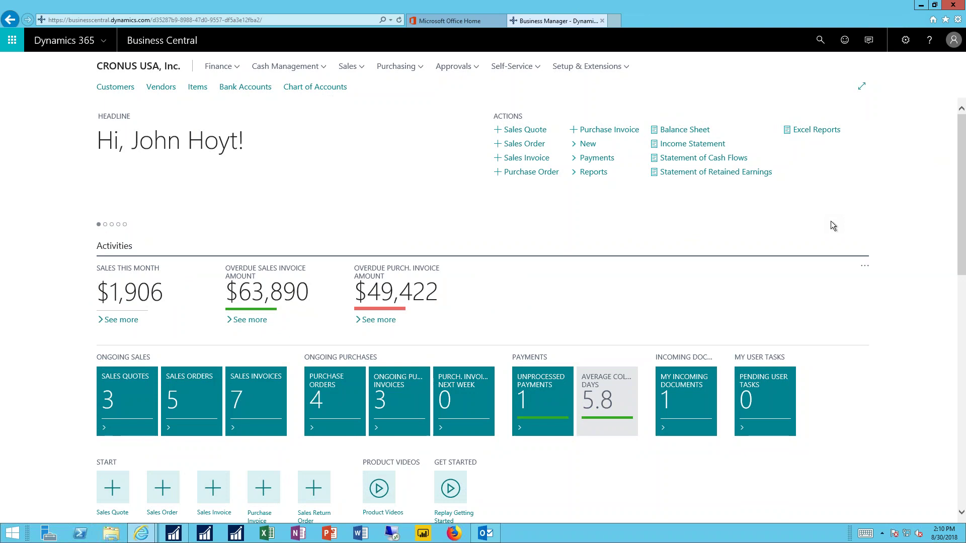
# Step: Review the service connections and the OCR Service Setup, and exit that setup without enabling it
pyautogui.click(585, 69)
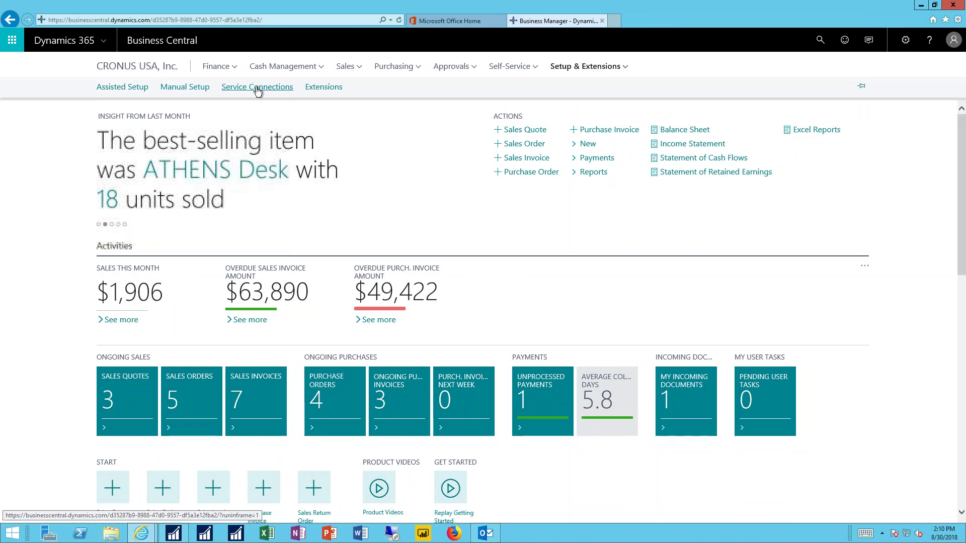
pyautogui.click(257, 88)
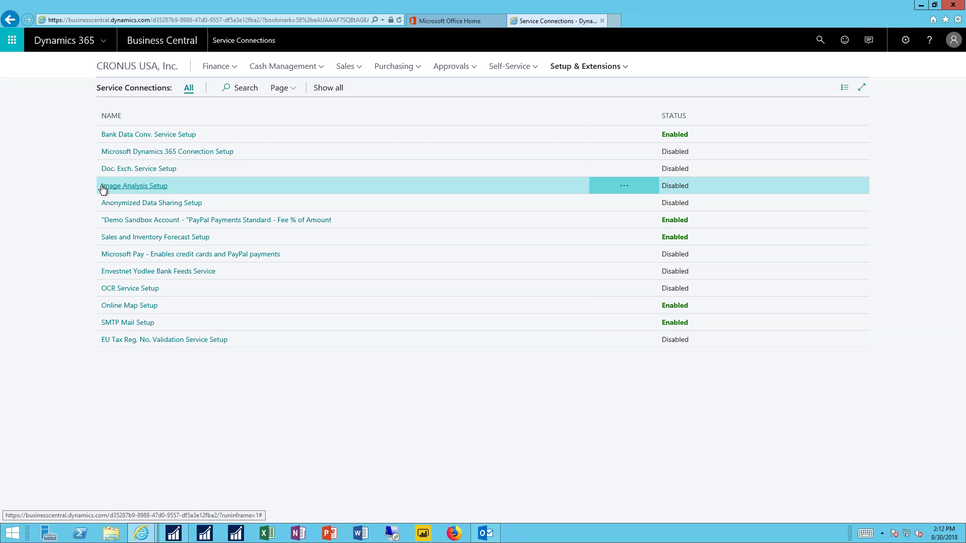
pyautogui.click(115, 292)
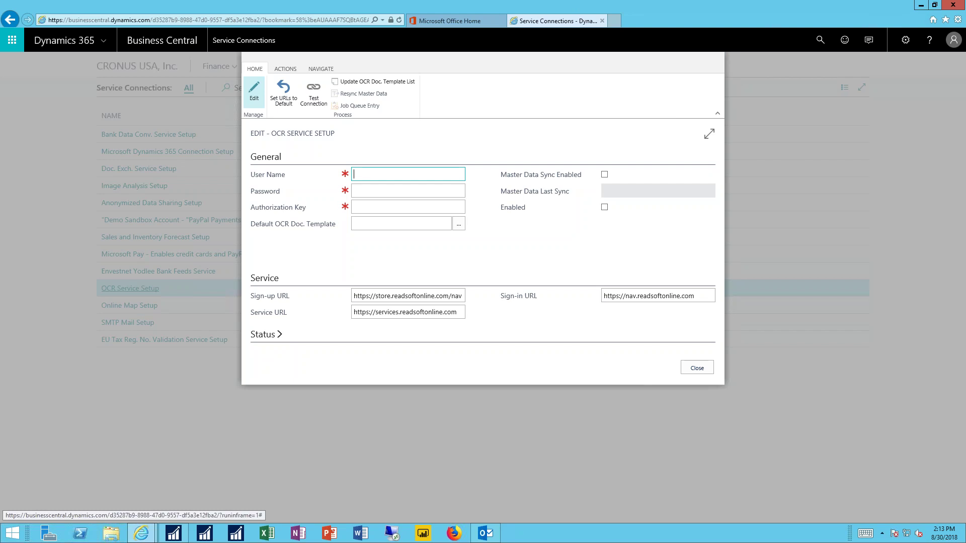
pyautogui.click(698, 369)
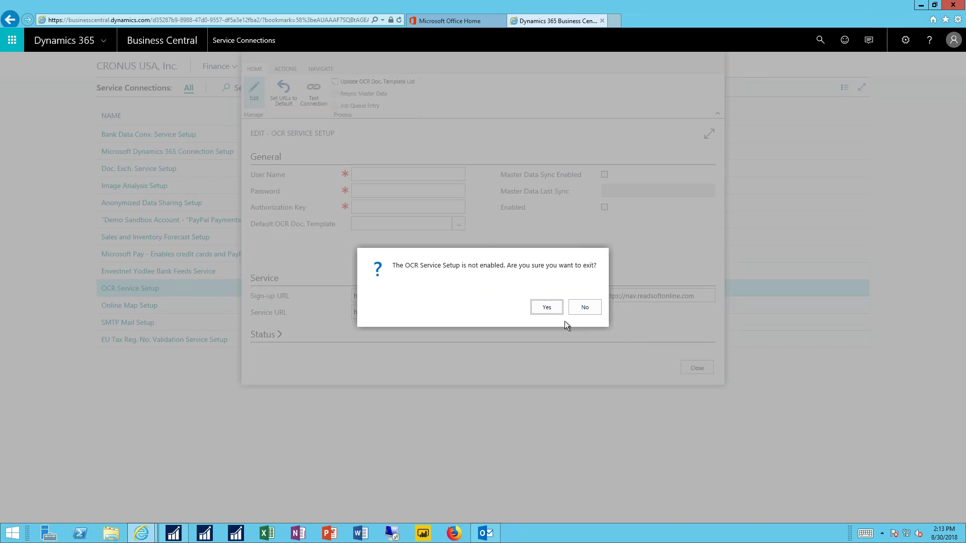
pyautogui.click(549, 308)
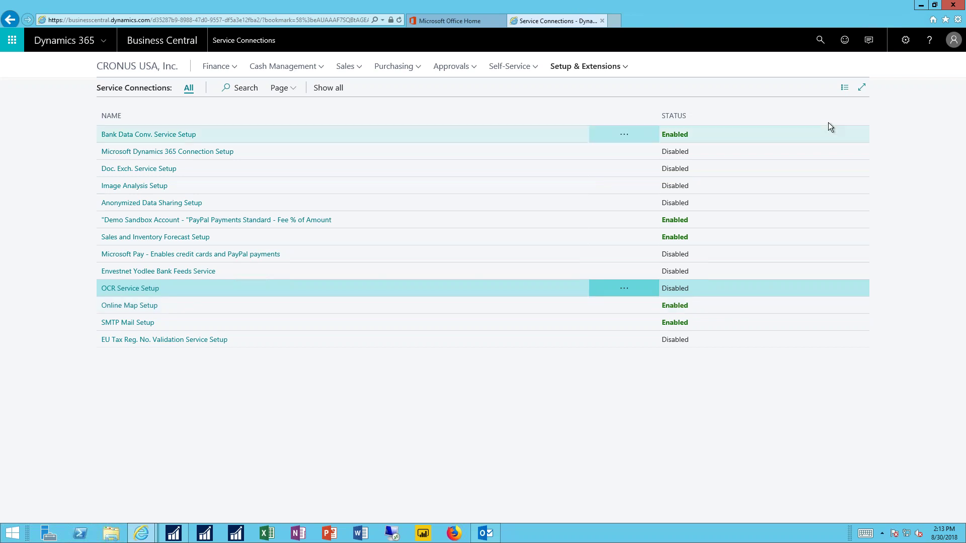
# Step: Open the vendor card for Wide World Importers from the company's vendor list and display its attached documents
pyautogui.click(149, 70)
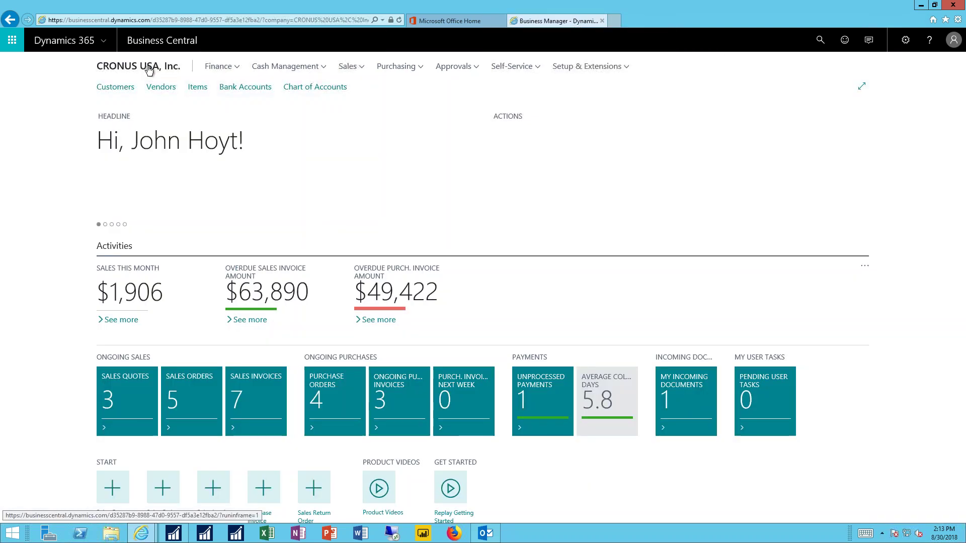
pyautogui.click(159, 89)
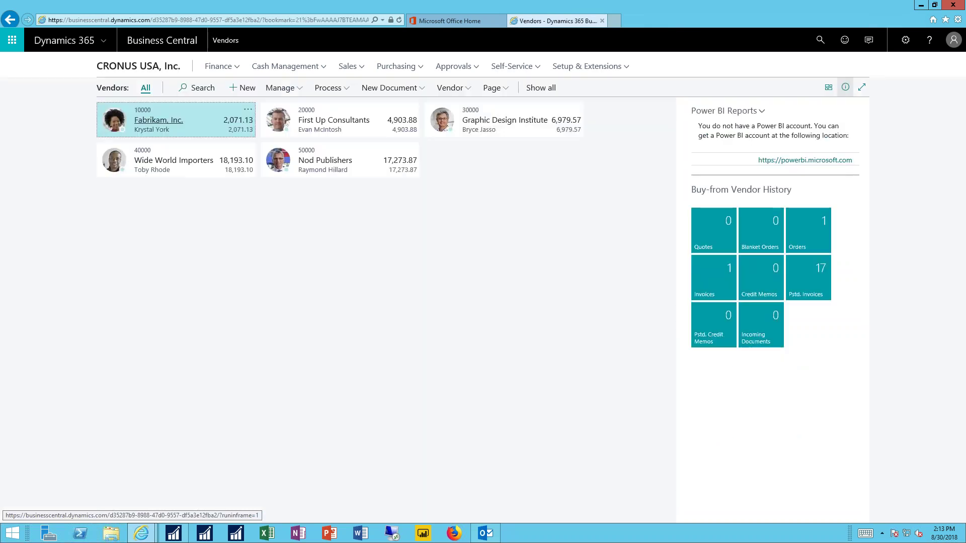
pyautogui.click(150, 161)
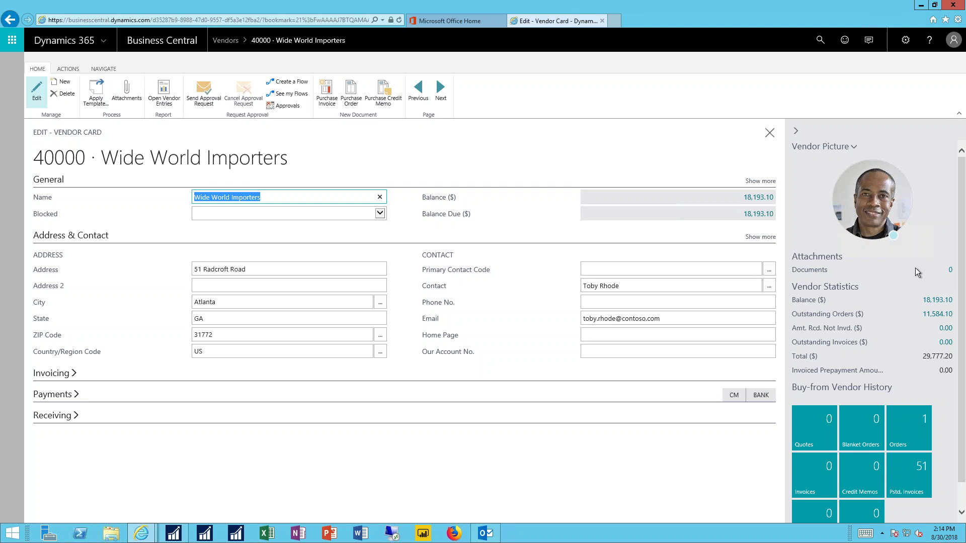
pyautogui.click(949, 270)
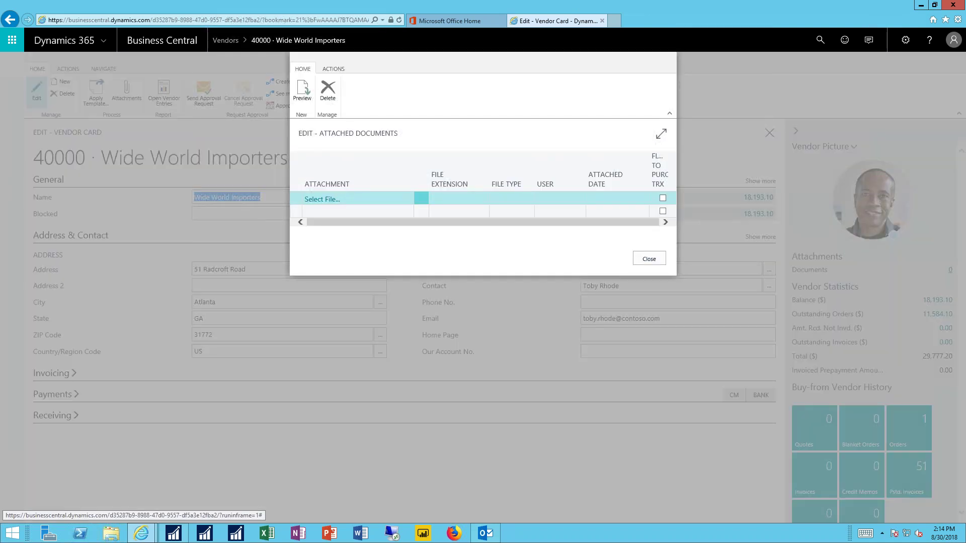
# Step: Attach Athens Desk.docx from the DEMO Documents folder to the vendor and set it to flow to purchase transactions
pyautogui.click(322, 200)
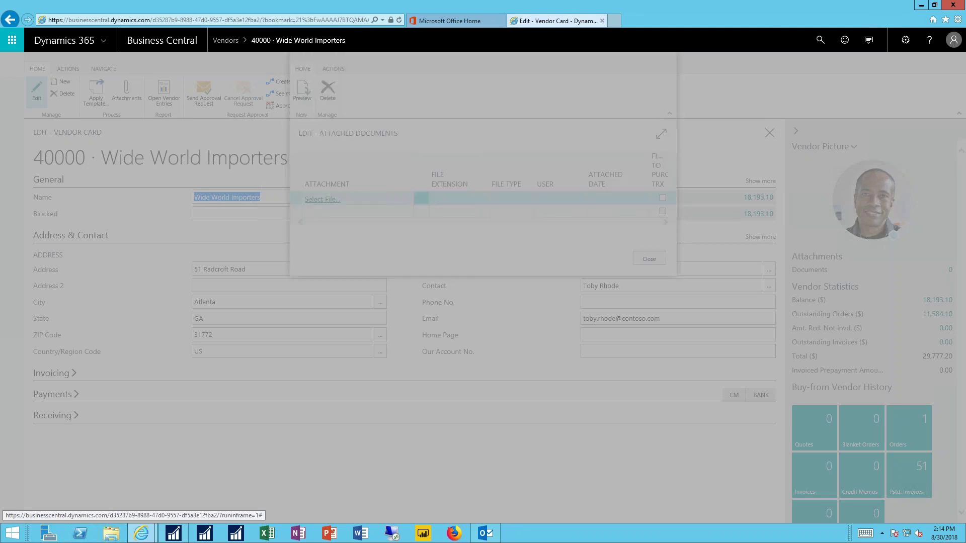
pyautogui.click(548, 104)
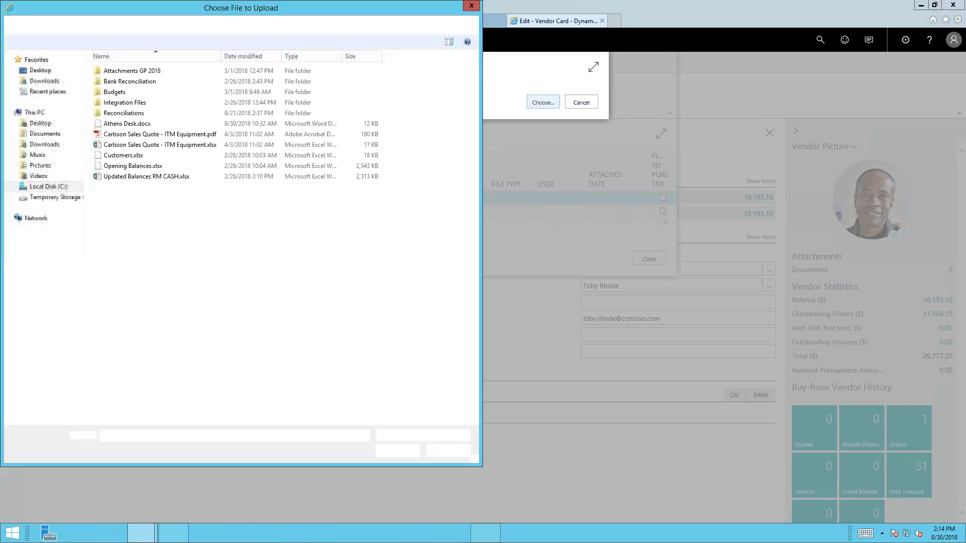
pyautogui.click(125, 125)
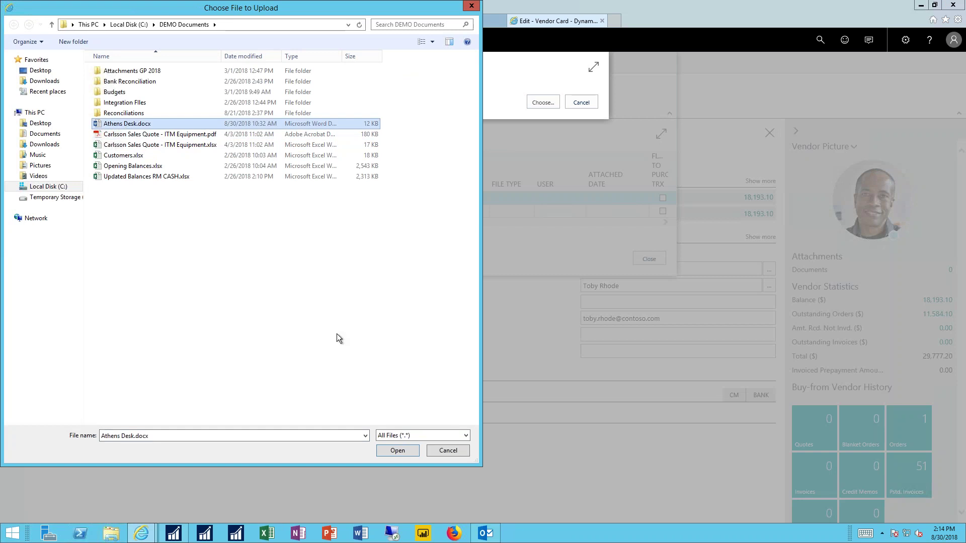
pyautogui.click(389, 451)
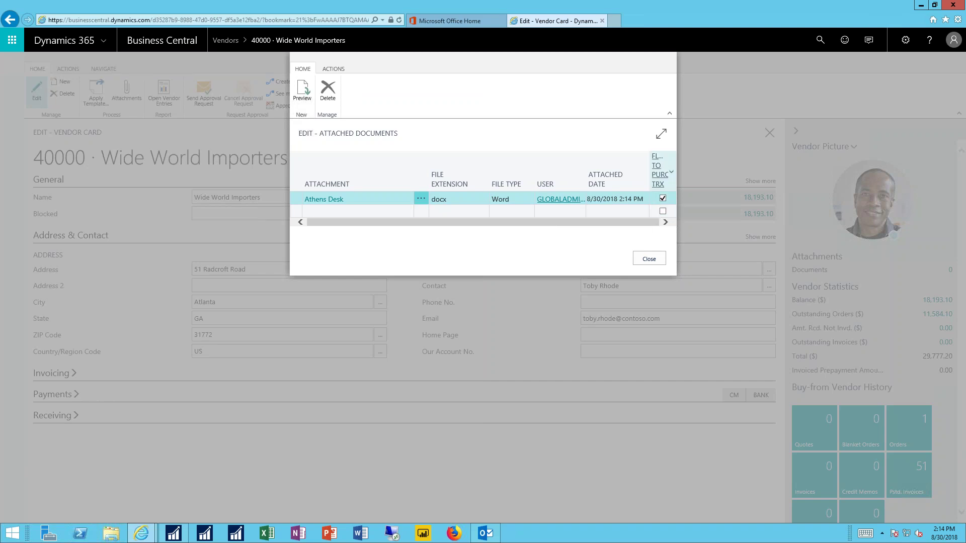
pyautogui.click(649, 260)
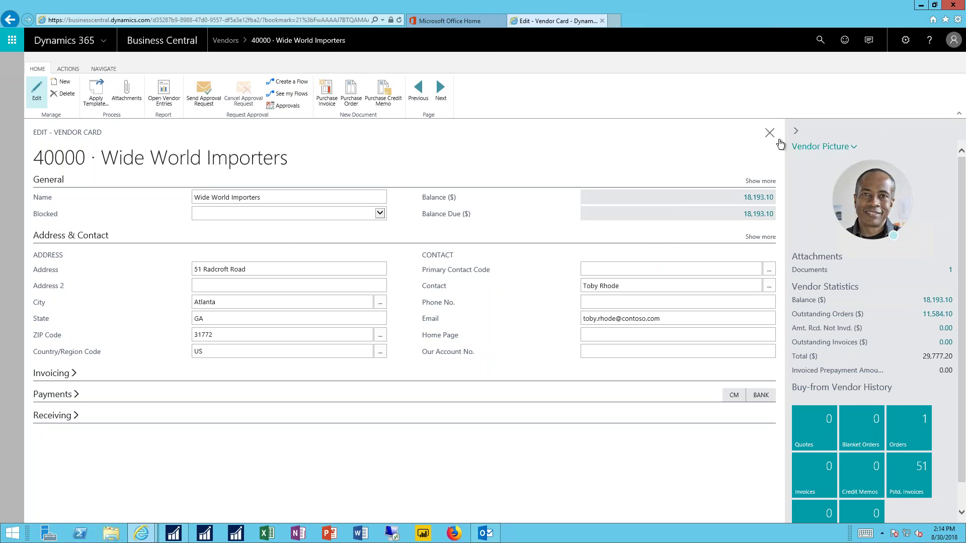
# Step: Return to the home page, reopen the Wide World Importers card from the vendor list and create a purchase invoice from it
pyautogui.click(770, 133)
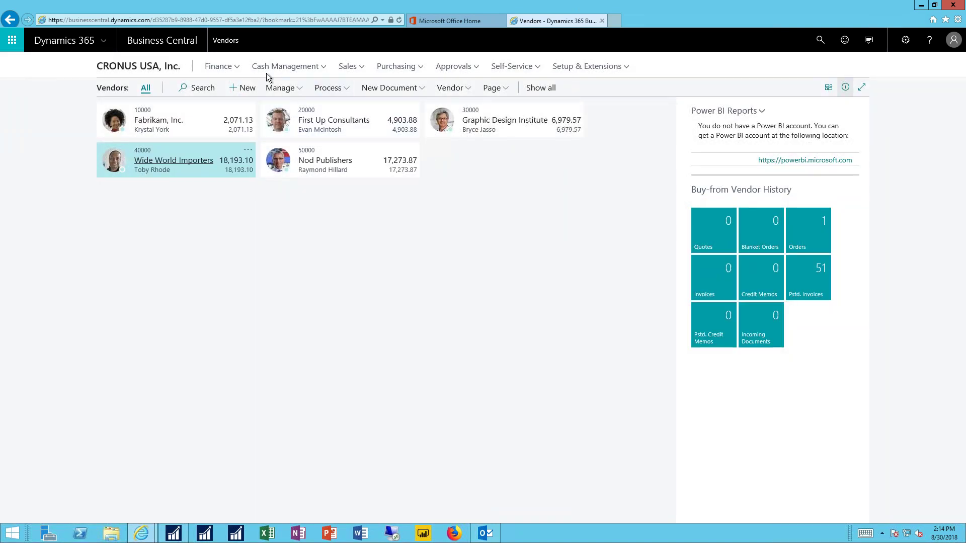
pyautogui.click(145, 67)
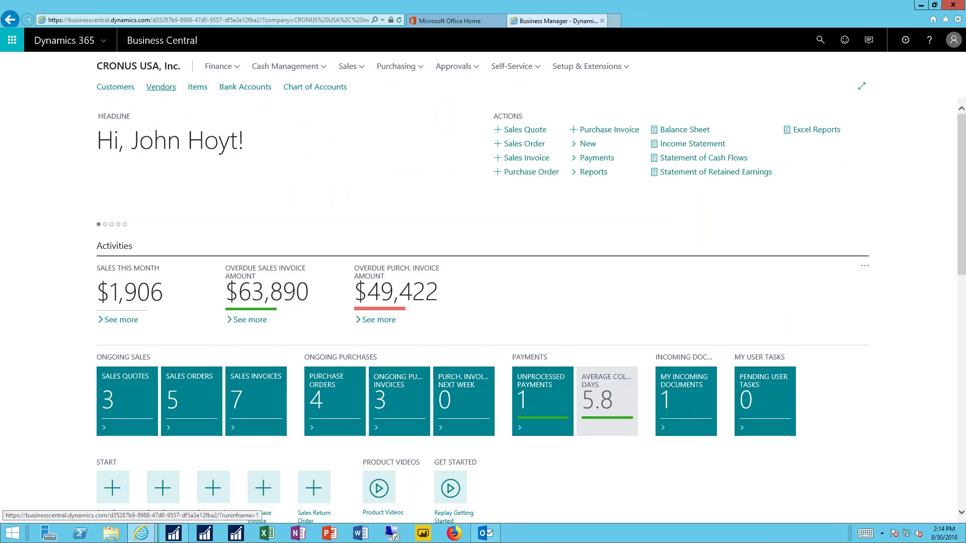
pyautogui.click(170, 160)
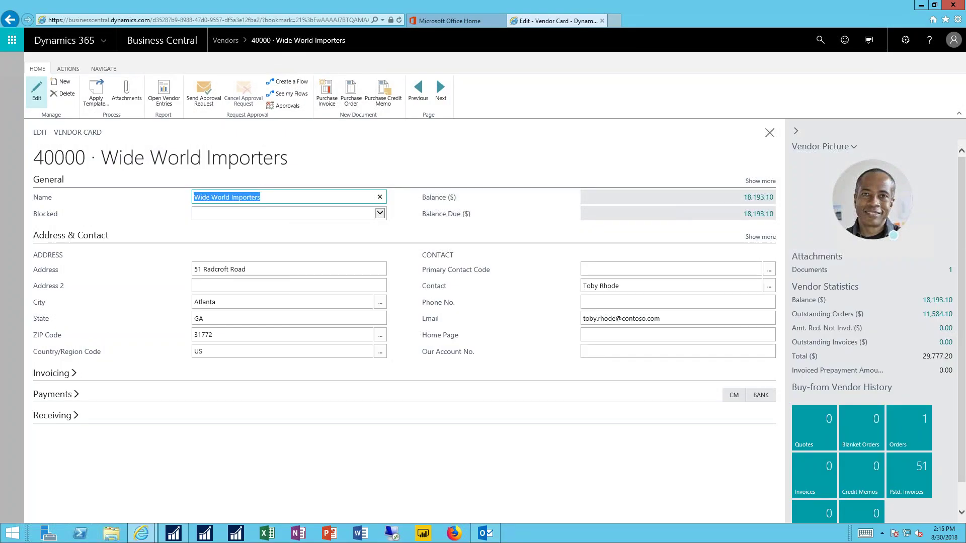
pyautogui.click(330, 86)
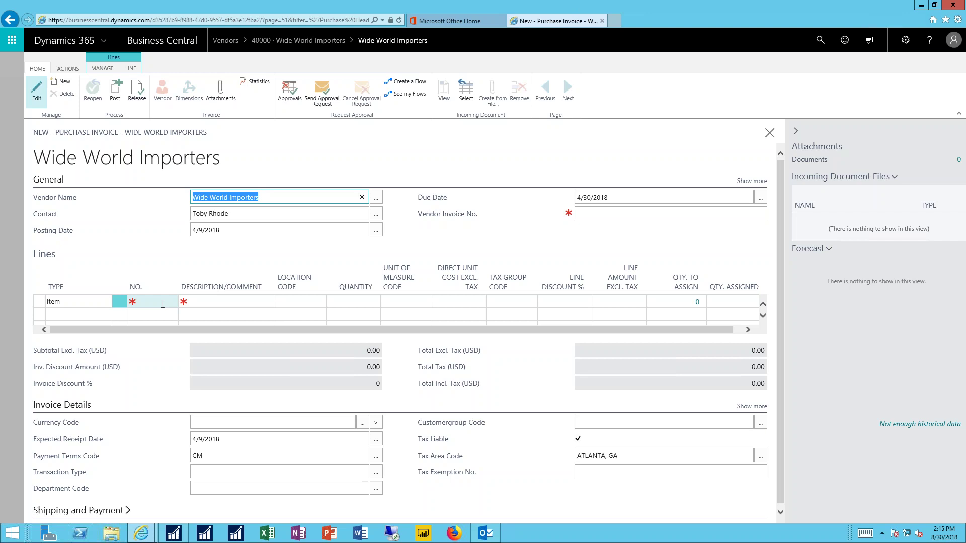
# Step: Fill the first invoice line with item 1896-S ATHENS Desk, location MAIN and quantity 10
pyautogui.click(161, 301)
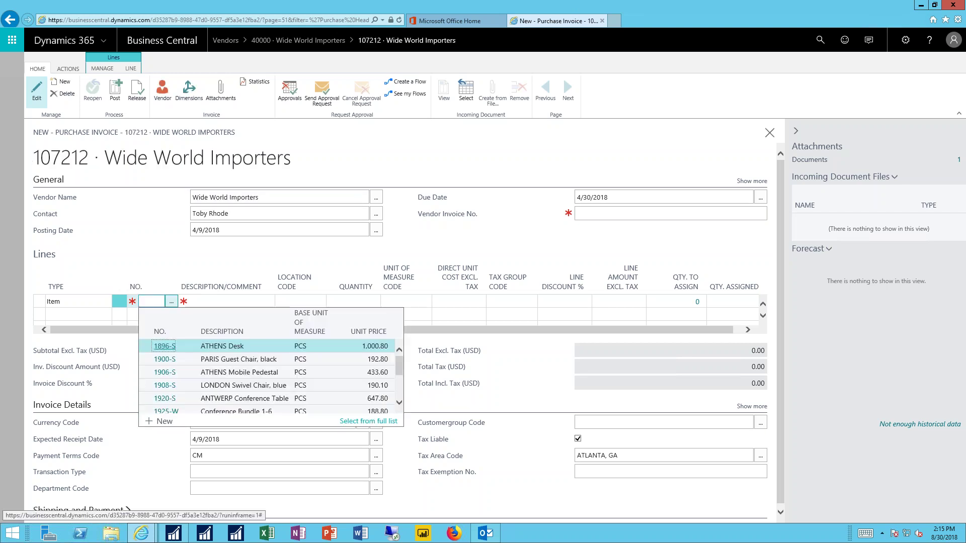
pyautogui.click(161, 346)
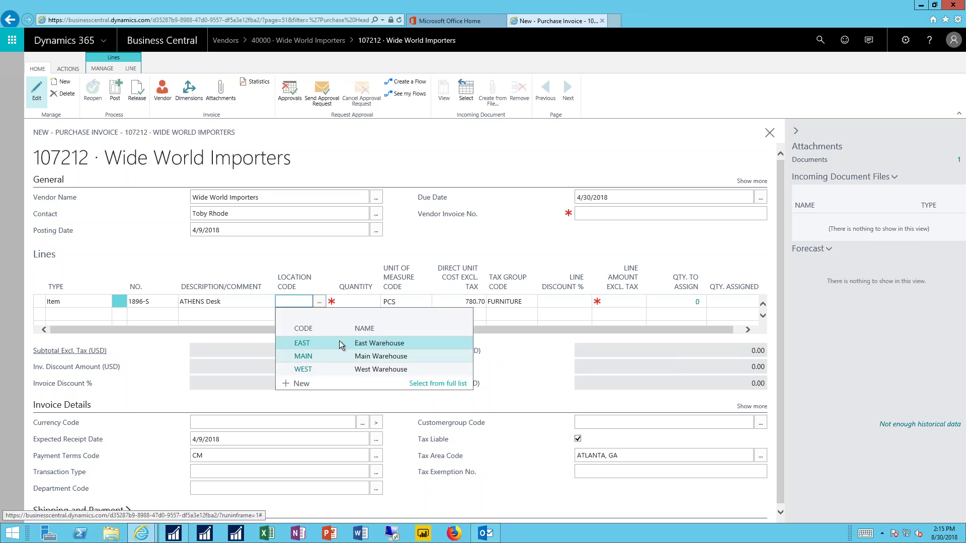
pyautogui.click(295, 358)
pyautogui.click(371, 302)
pyautogui.write('10')
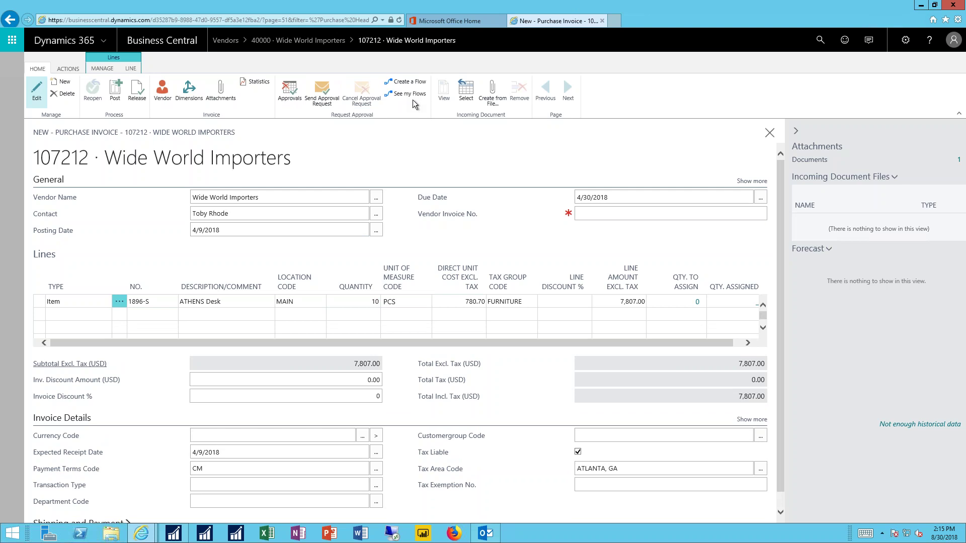
# Step: Send the purchase invoice for approval, exit it without posting and return to the vendor list
pyautogui.click(323, 91)
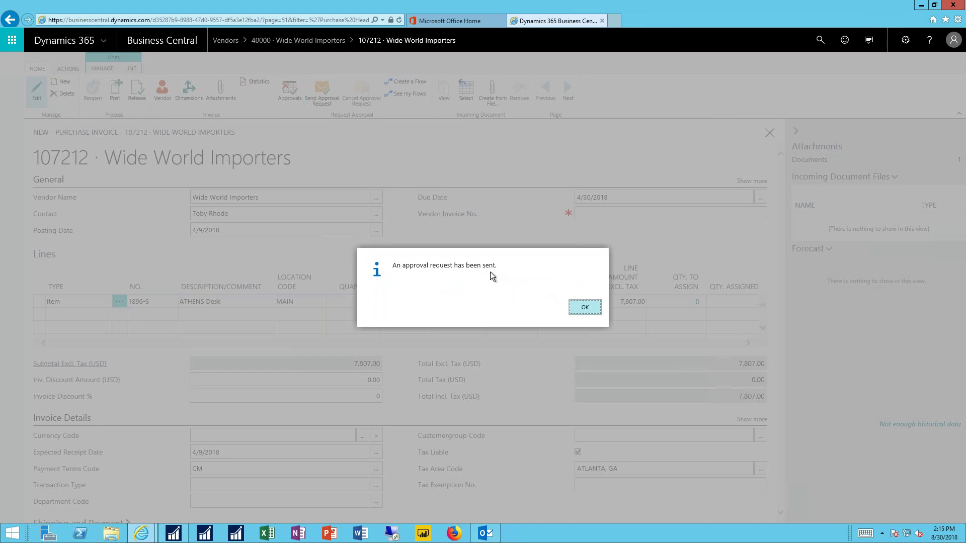
pyautogui.click(583, 308)
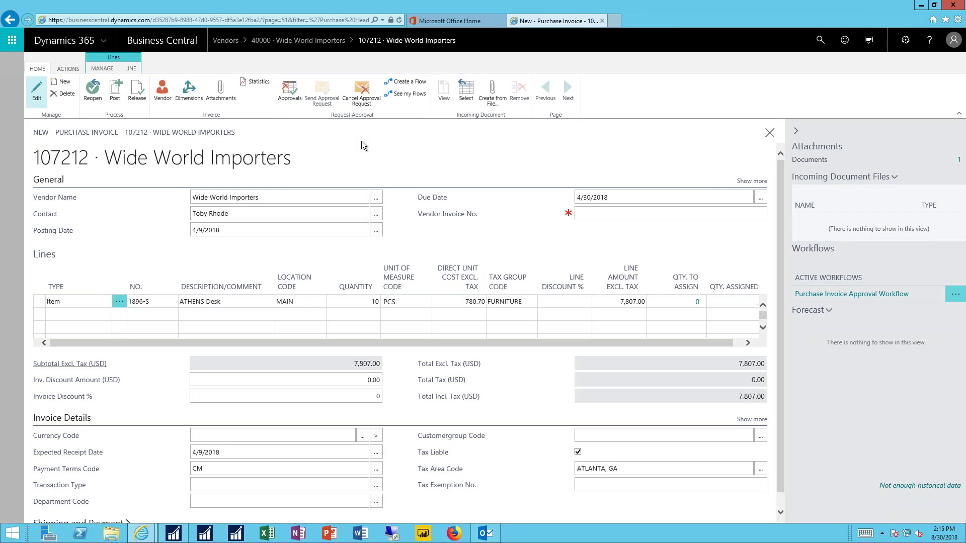
pyautogui.click(769, 134)
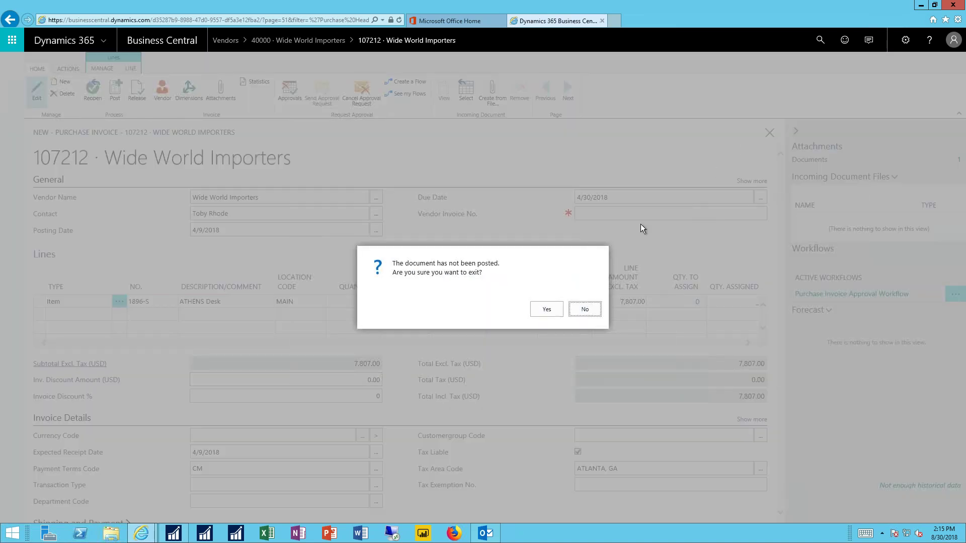
pyautogui.click(543, 315)
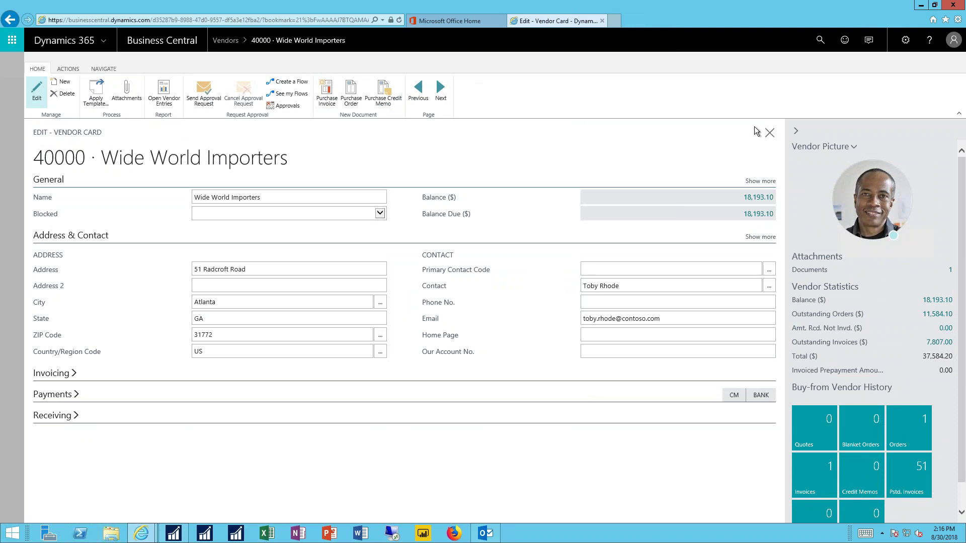
pyautogui.click(771, 133)
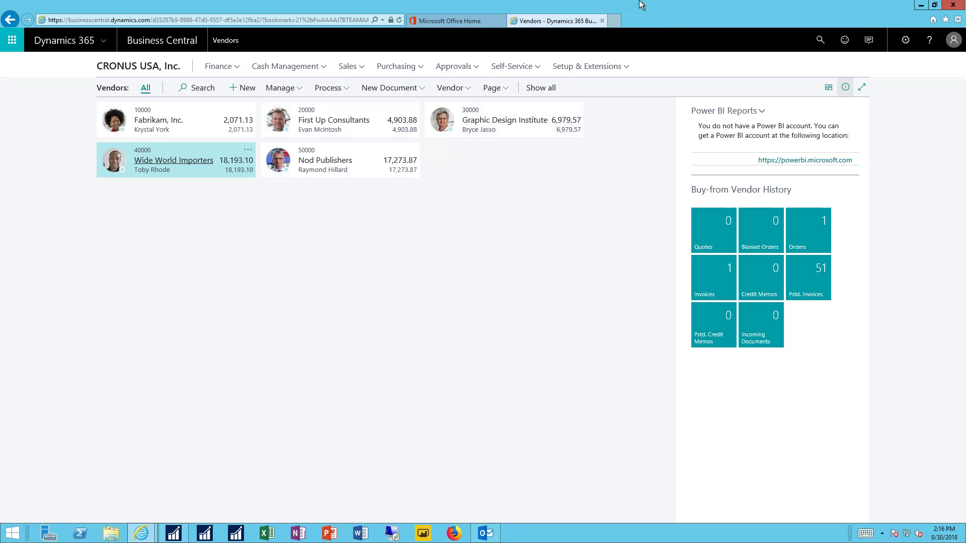
pyautogui.click(603, 8)
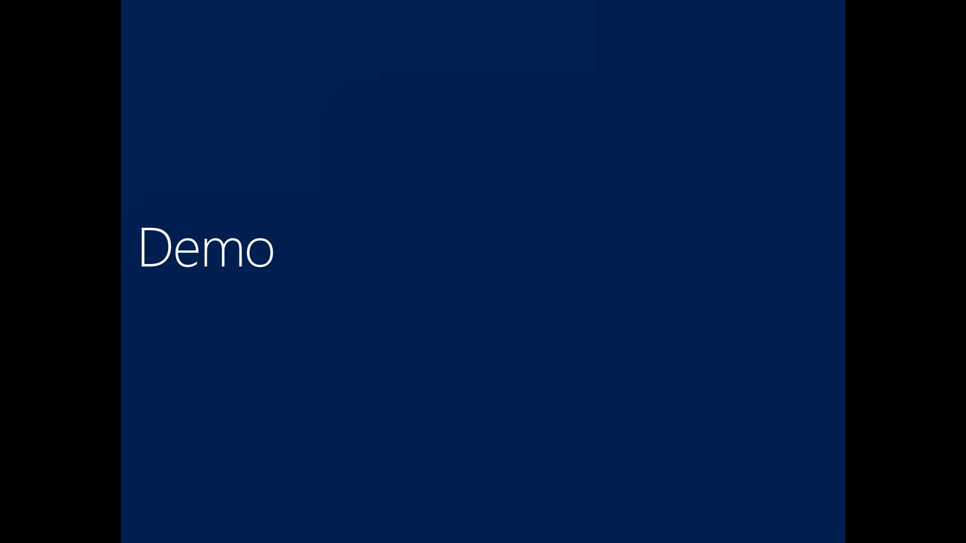